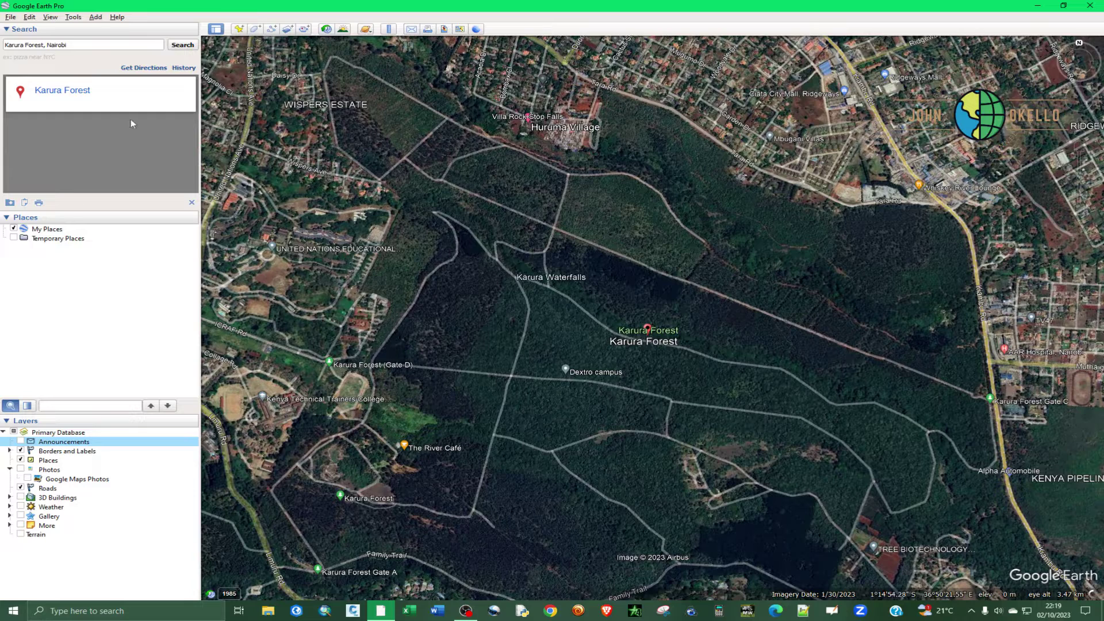
# - Set the latitude/longitude display to Universal Transverse Mercator in the program options and apply the change
pyautogui.click(73, 17)
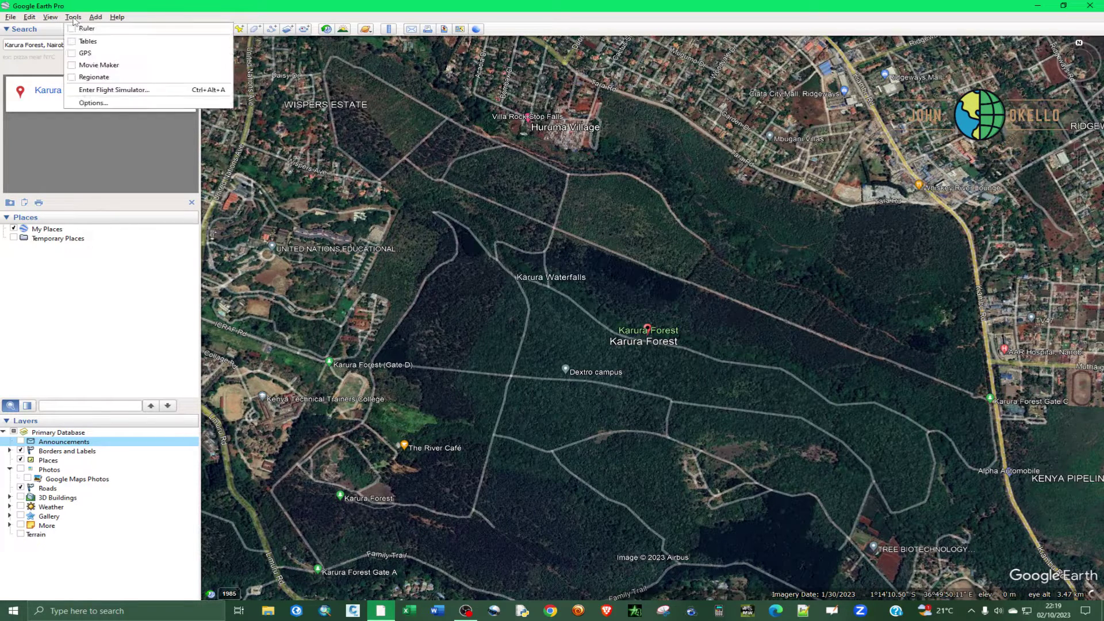
pyautogui.click(97, 103)
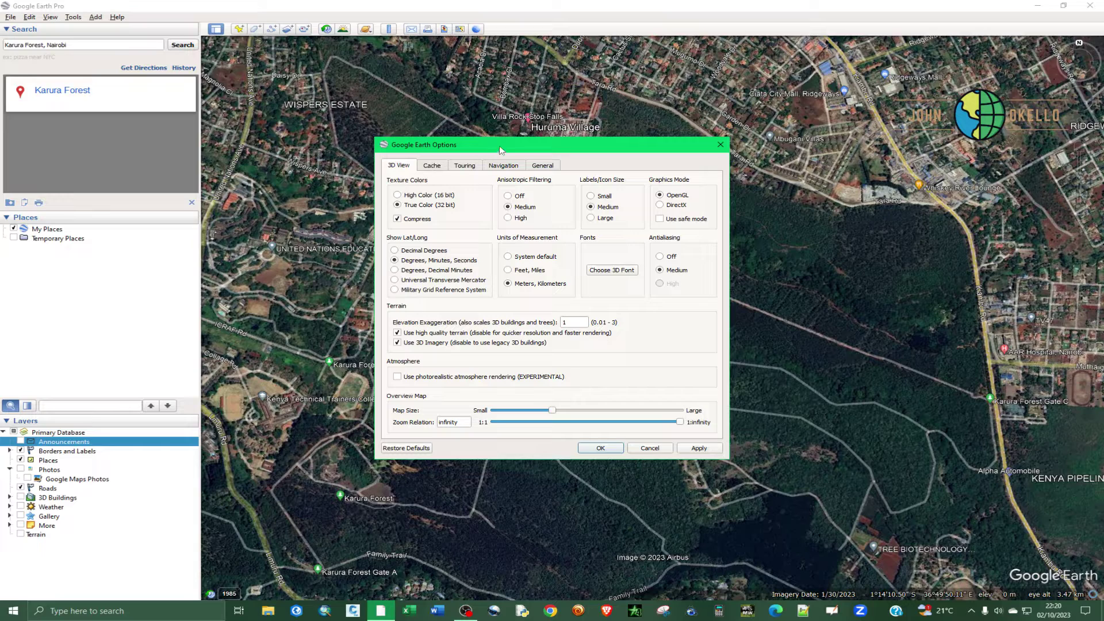
pyautogui.moveTo(500, 148); pyautogui.dragTo(546, 138)
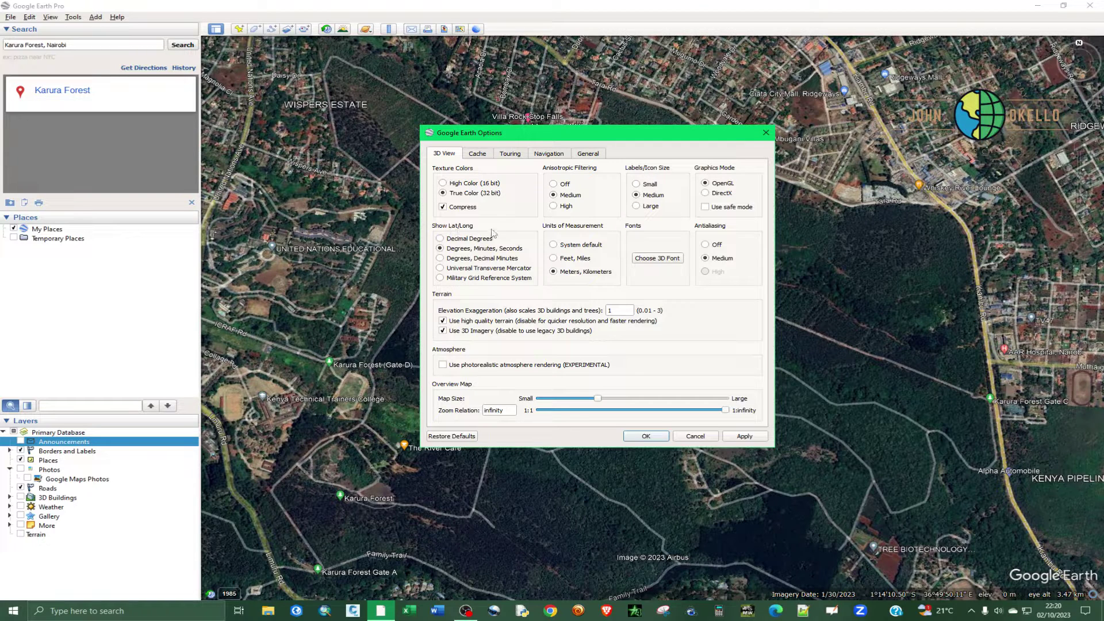
pyautogui.click(441, 269)
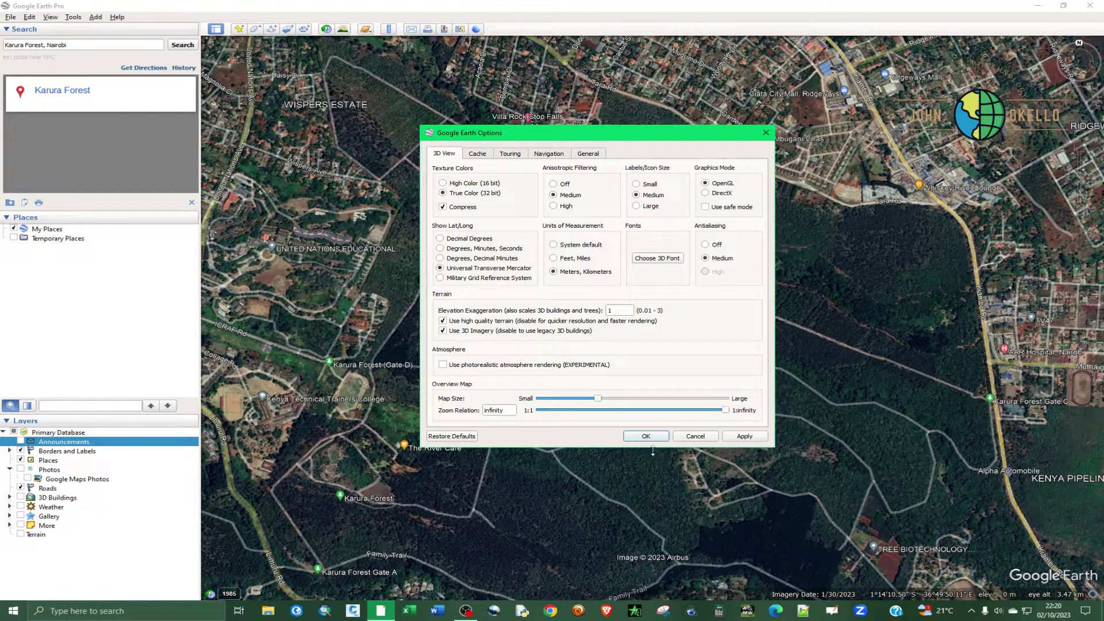
pyautogui.click(741, 437)
pyautogui.click(643, 437)
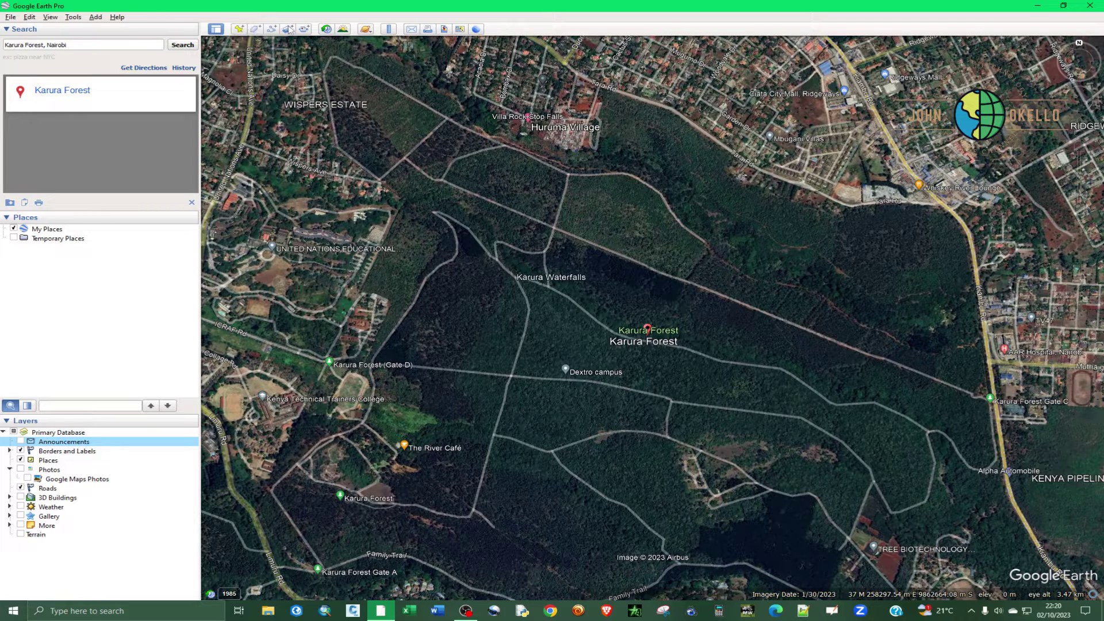
# - Add a new placemark and name it "The Technical University of Kenya"
pyautogui.click(239, 29)
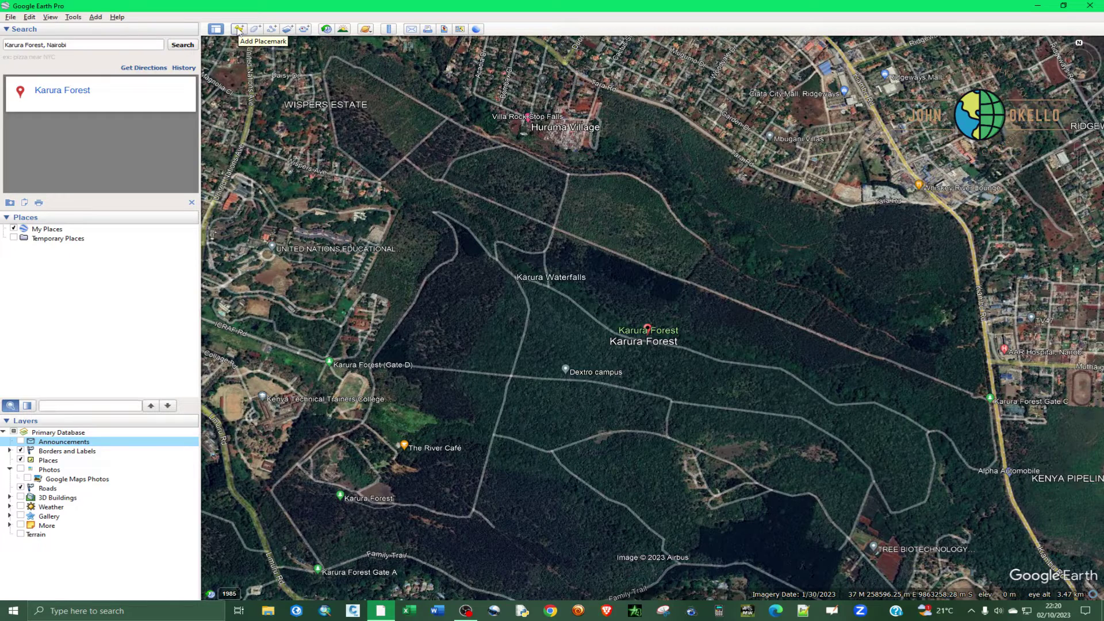
pyautogui.click(239, 32)
pyautogui.click(239, 30)
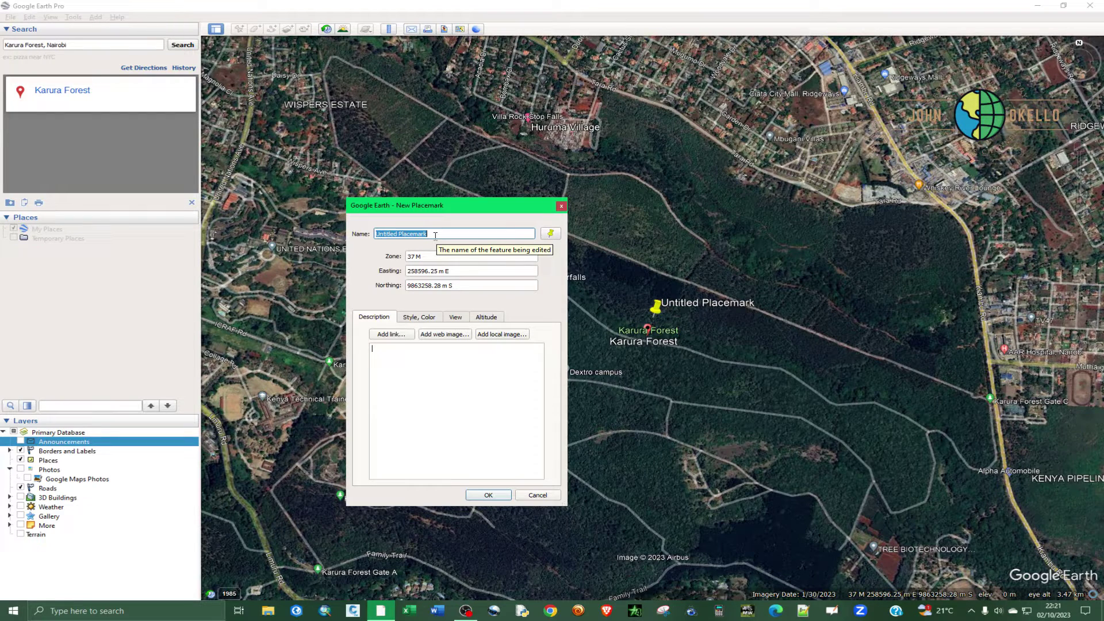
pyautogui.write('The')
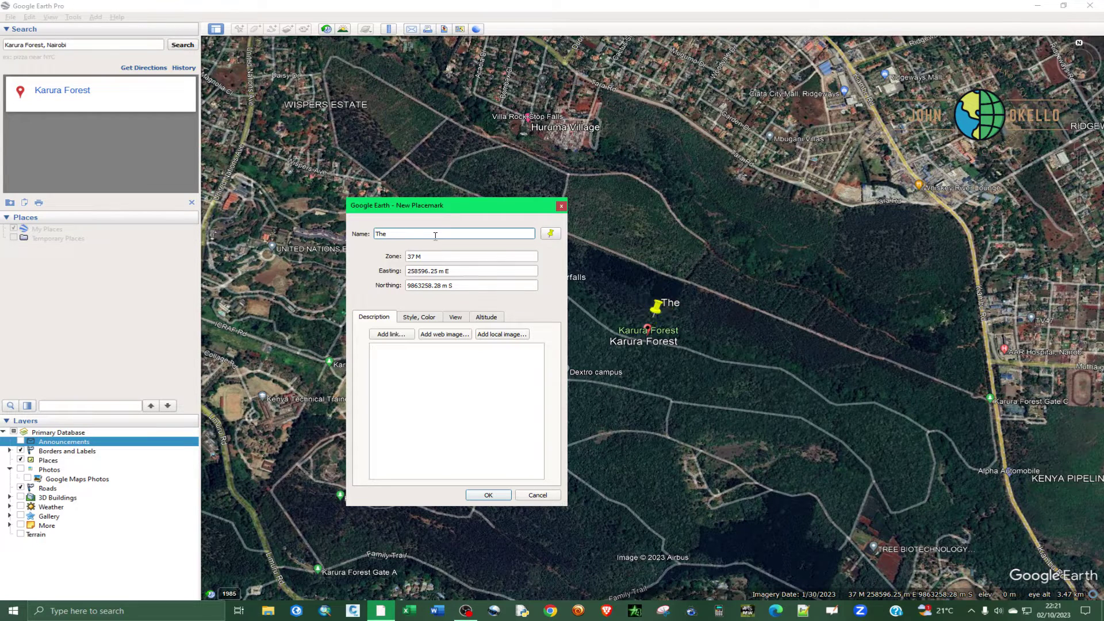
pyautogui.write(' te Technical')
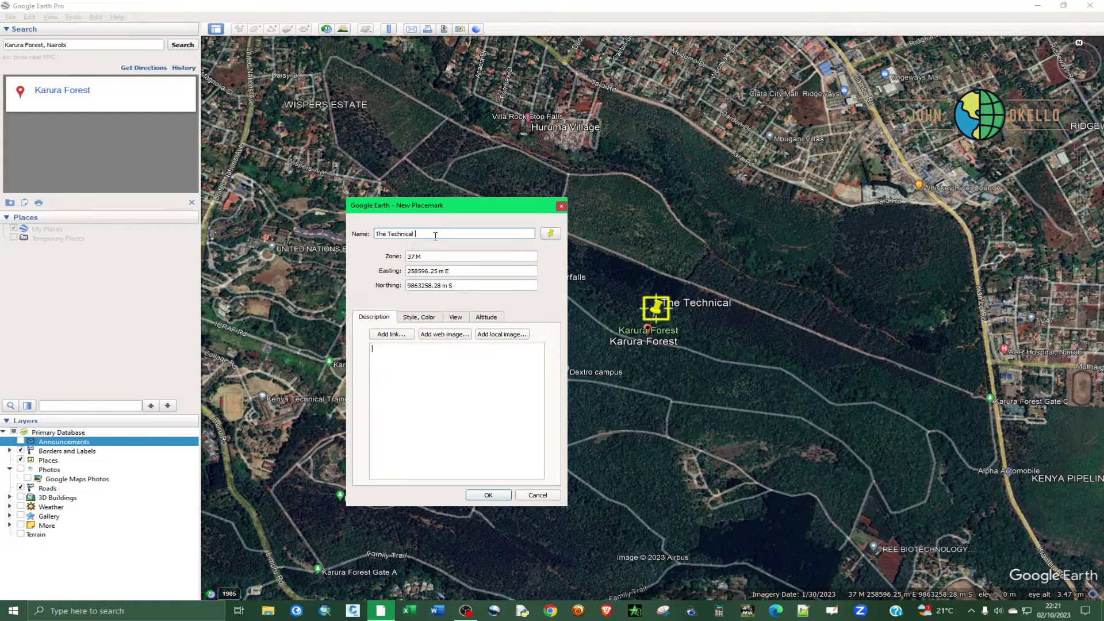
pyautogui.write(' University of Ken')
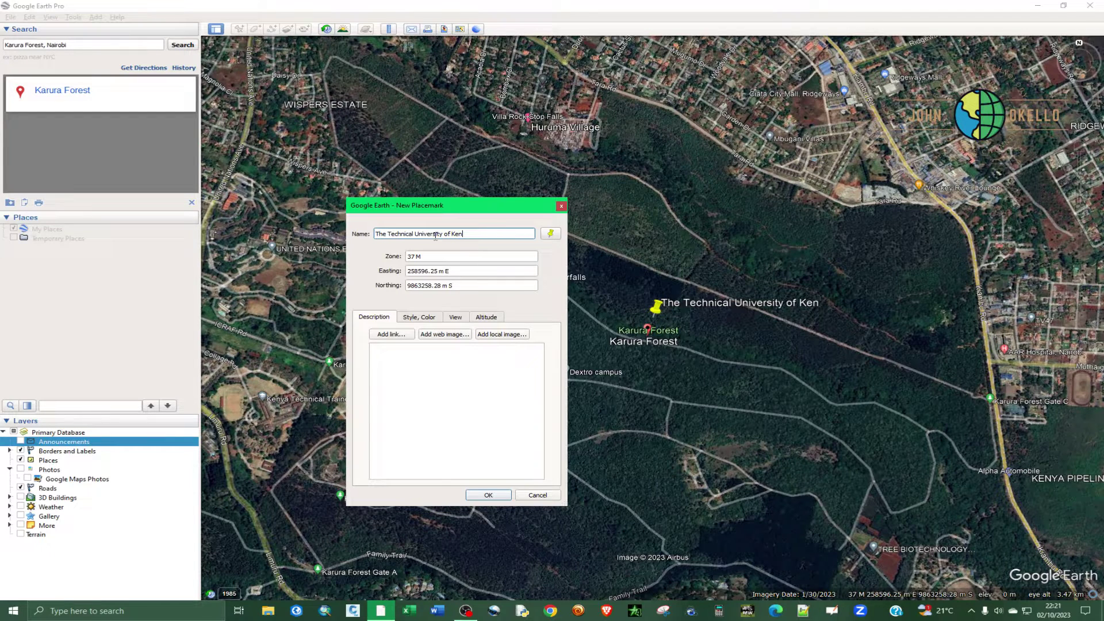
pyautogui.write('ya ')
# - Append ", U-Block" to the end of the new placemark's name
pyautogui.write('- ')
pyautogui.write('U')
pyautogui.press('BackSpace')
pyautogui.press('BackSpace')
pyautogui.press('BackSpace')
pyautogui.press('Tab')
pyautogui.click(435, 236)
pyautogui.press('End')
pyautogui.write(', U')
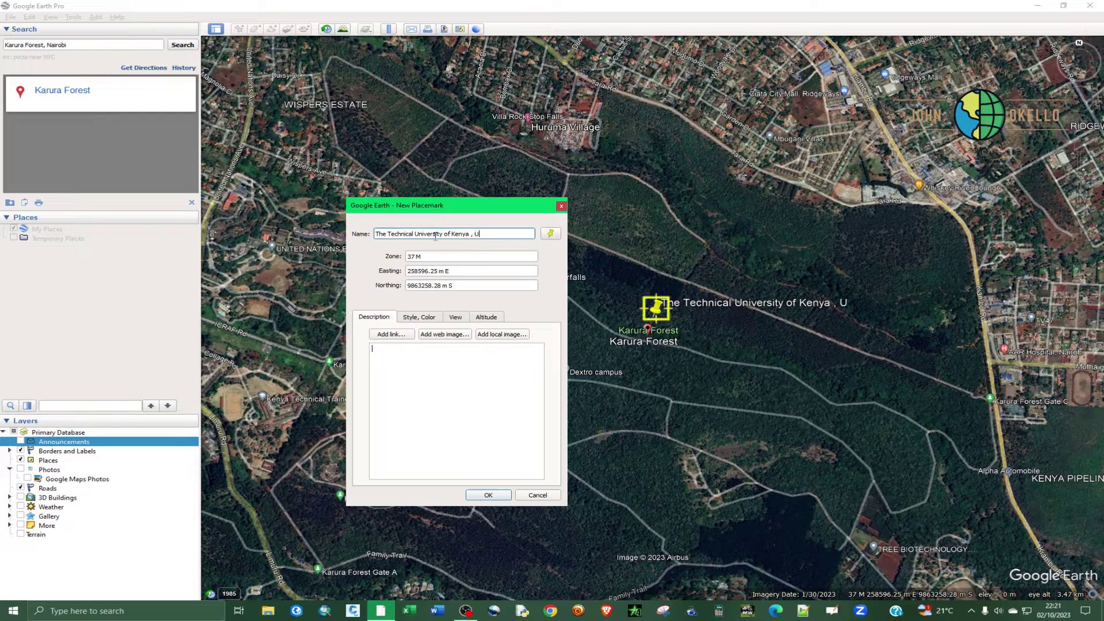
pyautogui.write('-Block')
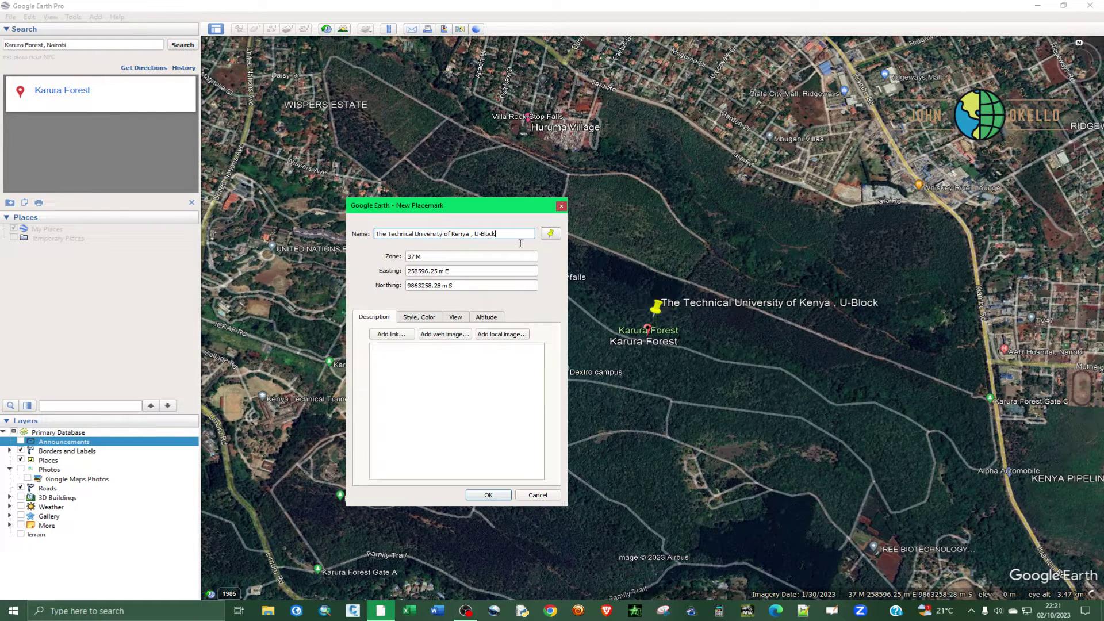
pyautogui.press('Tab')
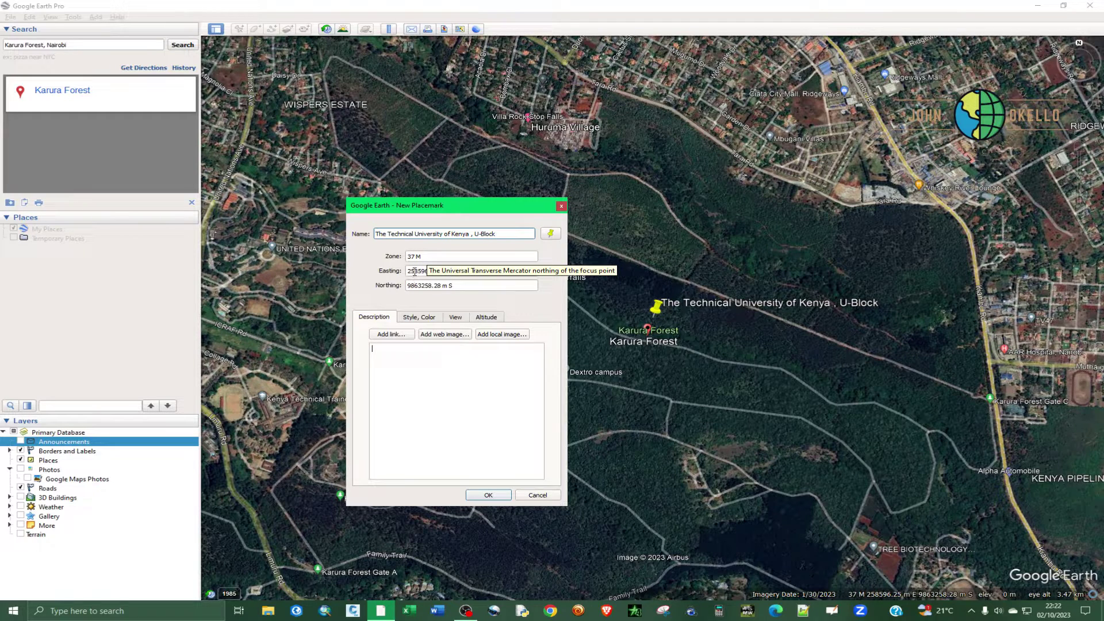
# - Set the placemark's easting to 258044 m E and northing to 9857127 m S, and save the placemark
pyautogui.click(429, 271)
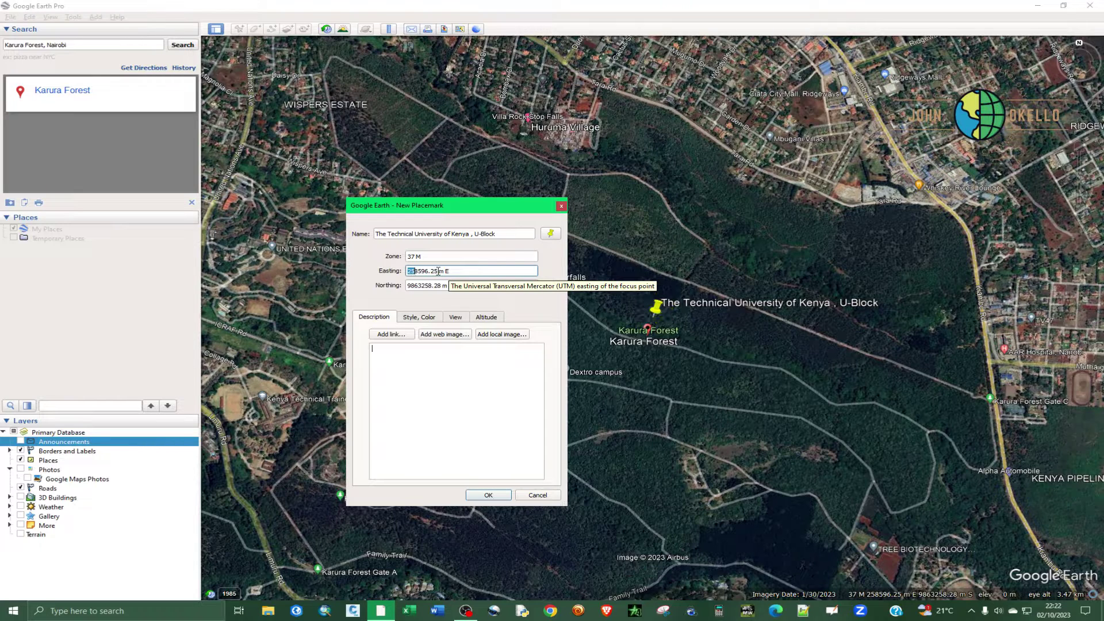
pyautogui.moveTo(438, 271); pyautogui.dragTo(393, 271)
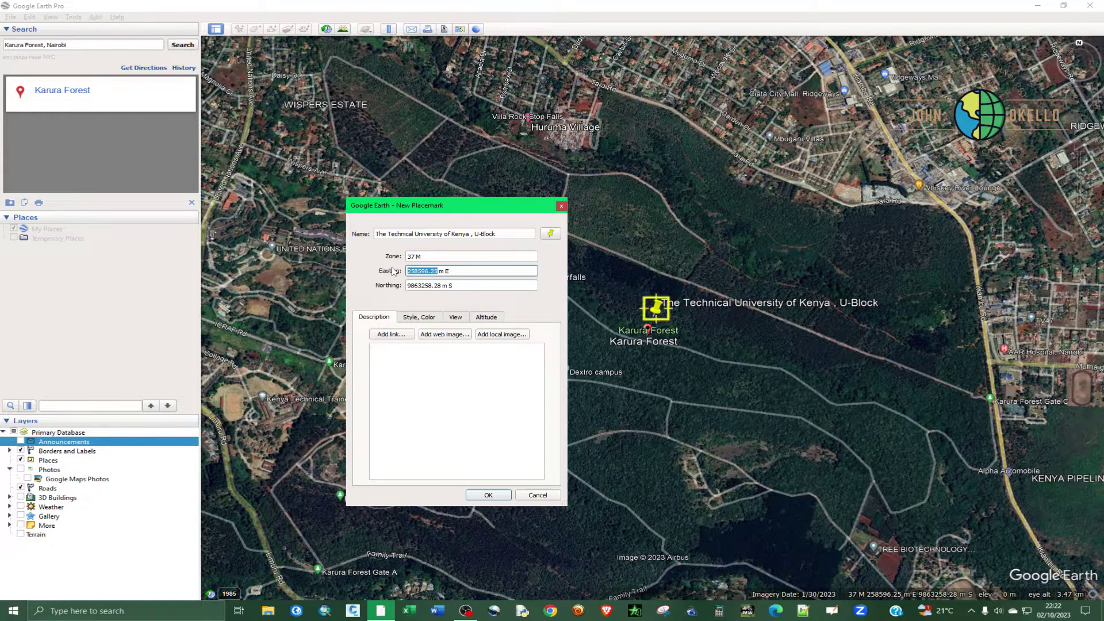
pyautogui.write('258044')
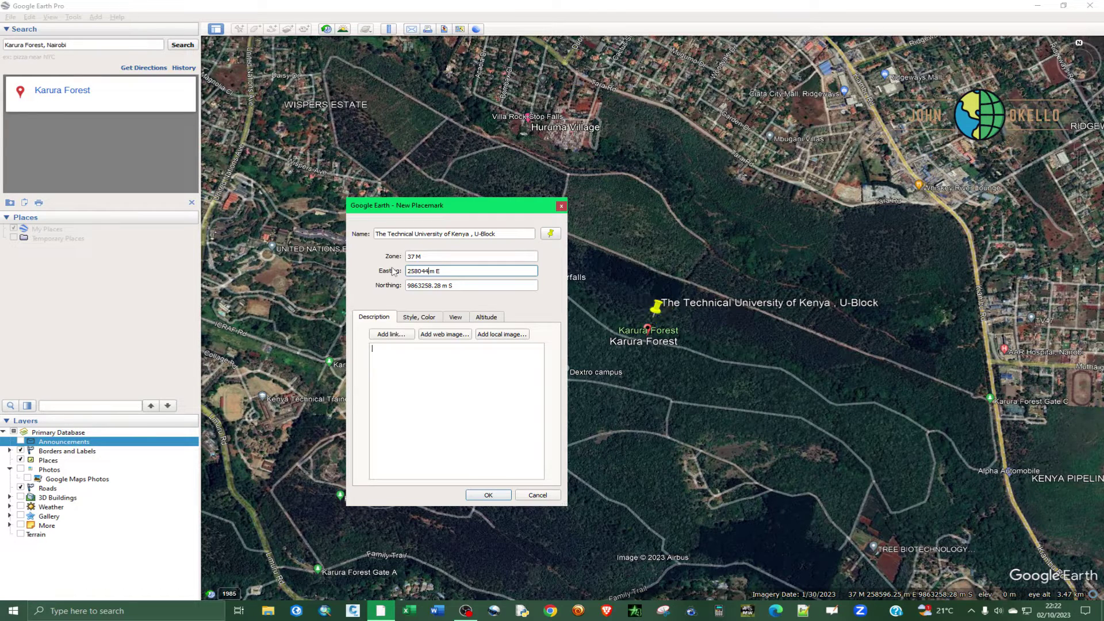
pyautogui.click(441, 286)
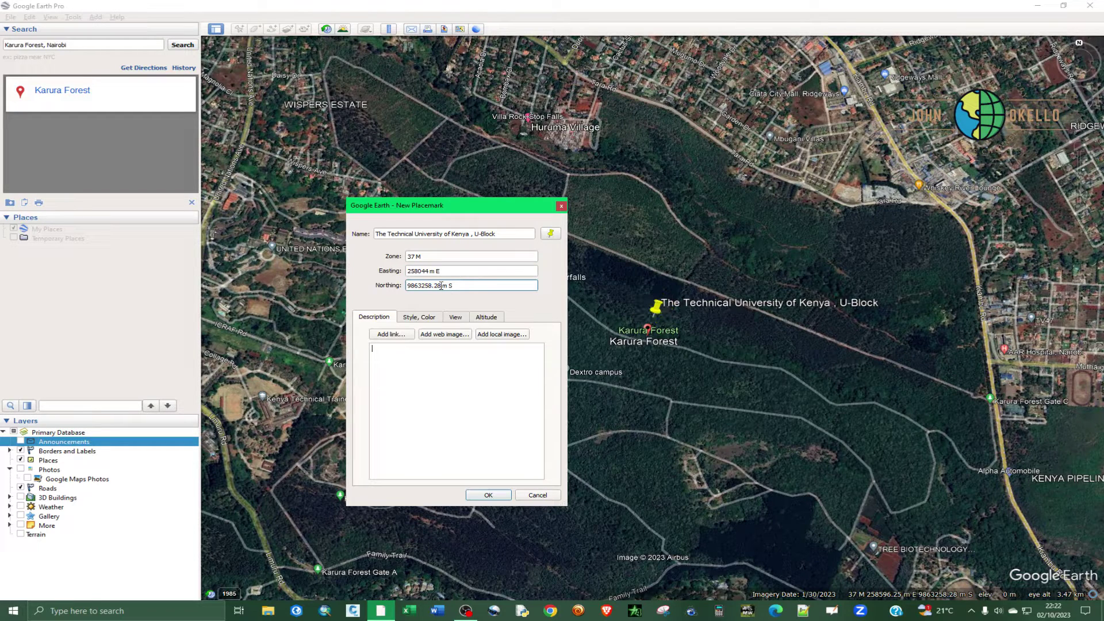
pyautogui.moveTo(442, 286); pyautogui.dragTo(346, 294)
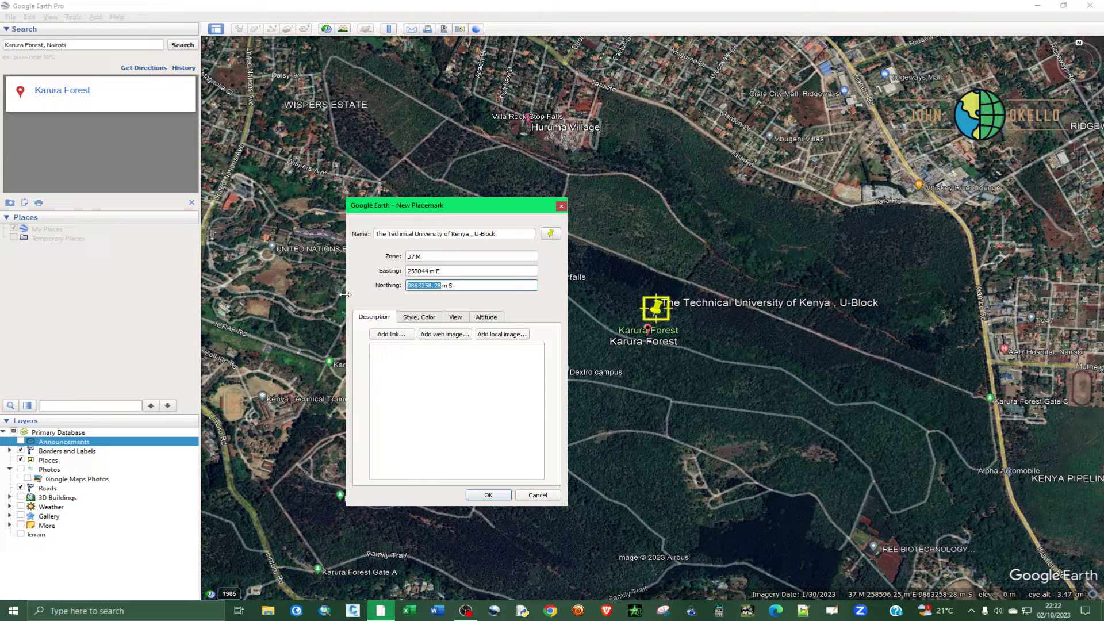
pyautogui.write('9857127')
pyautogui.click(488, 495)
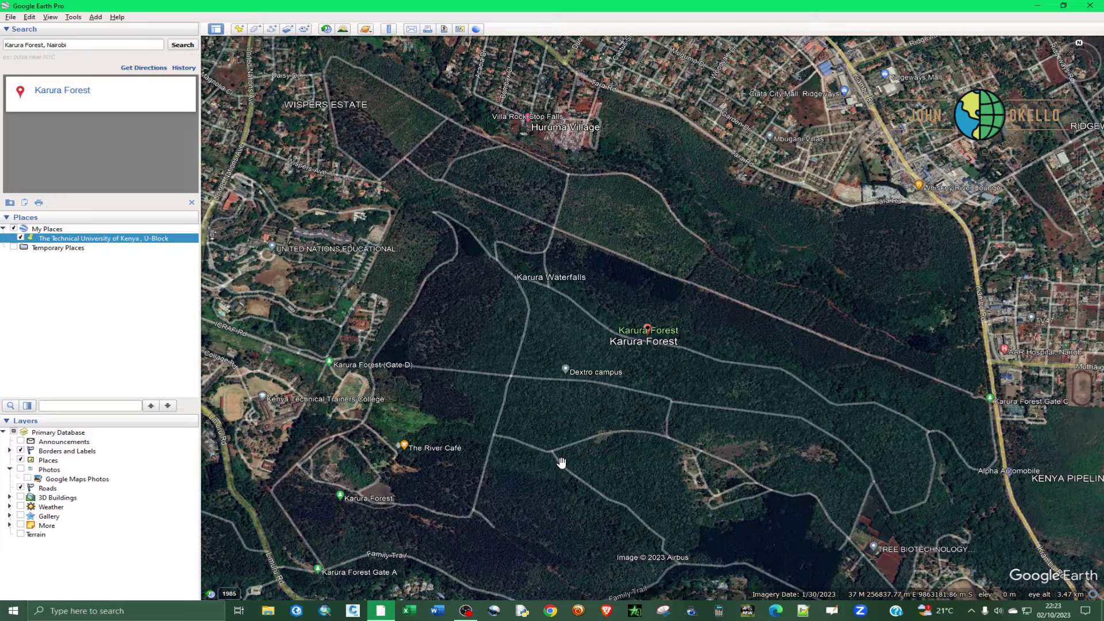
# - Hide the Borders and Labels, Places and Roads layers to declutter the map
pyautogui.scroll(-2, 561, 461)
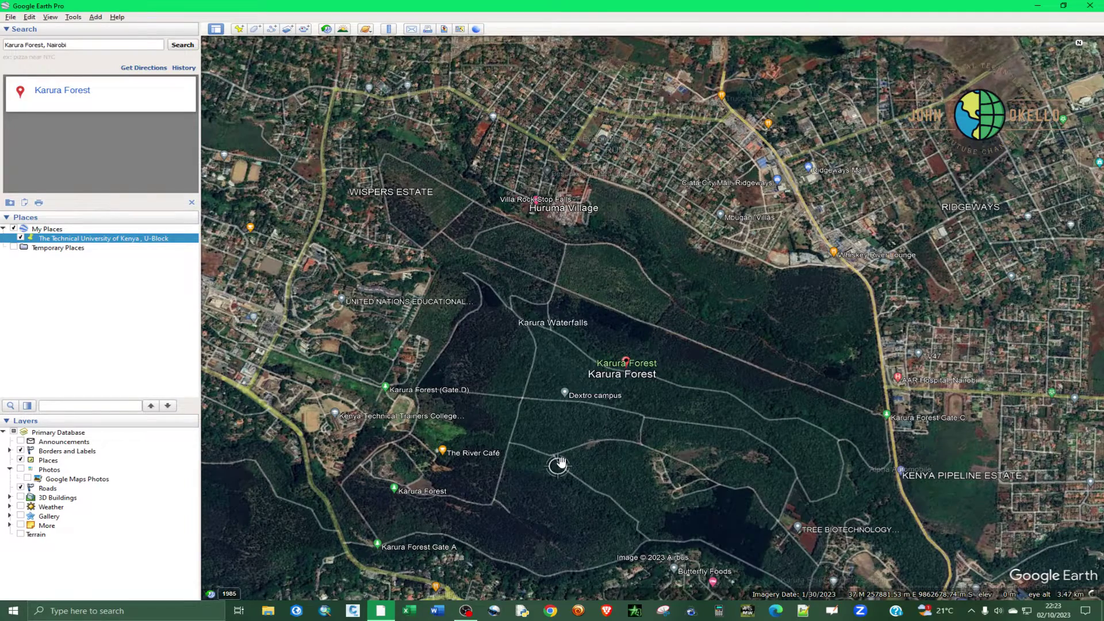
pyautogui.scroll(-1, 561, 462)
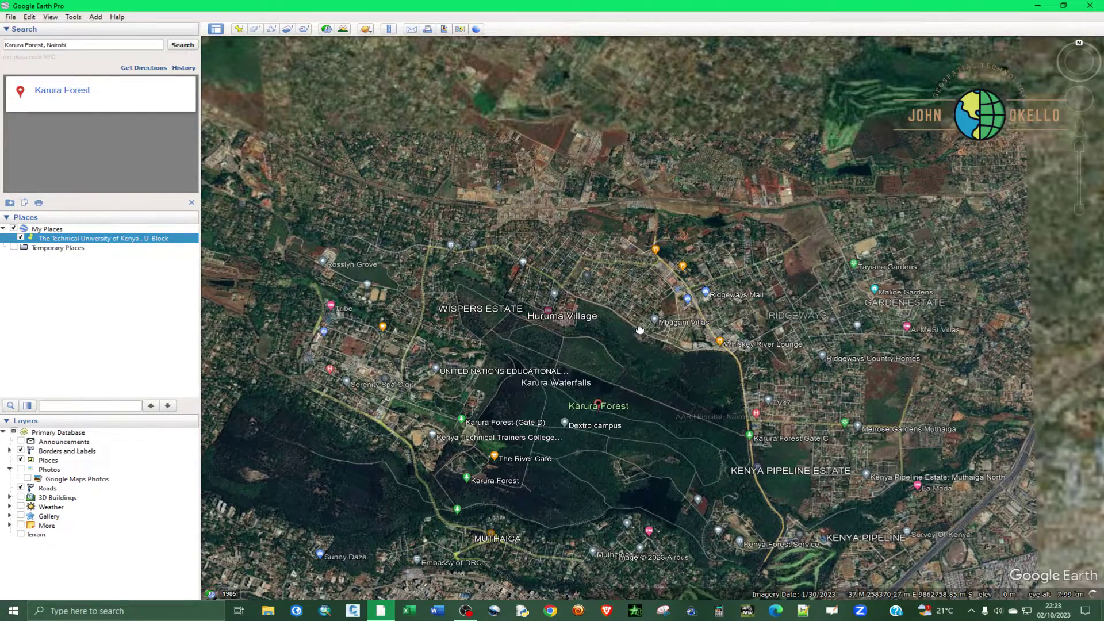
pyautogui.moveTo(586, 348); pyautogui.dragTo(642, 331)
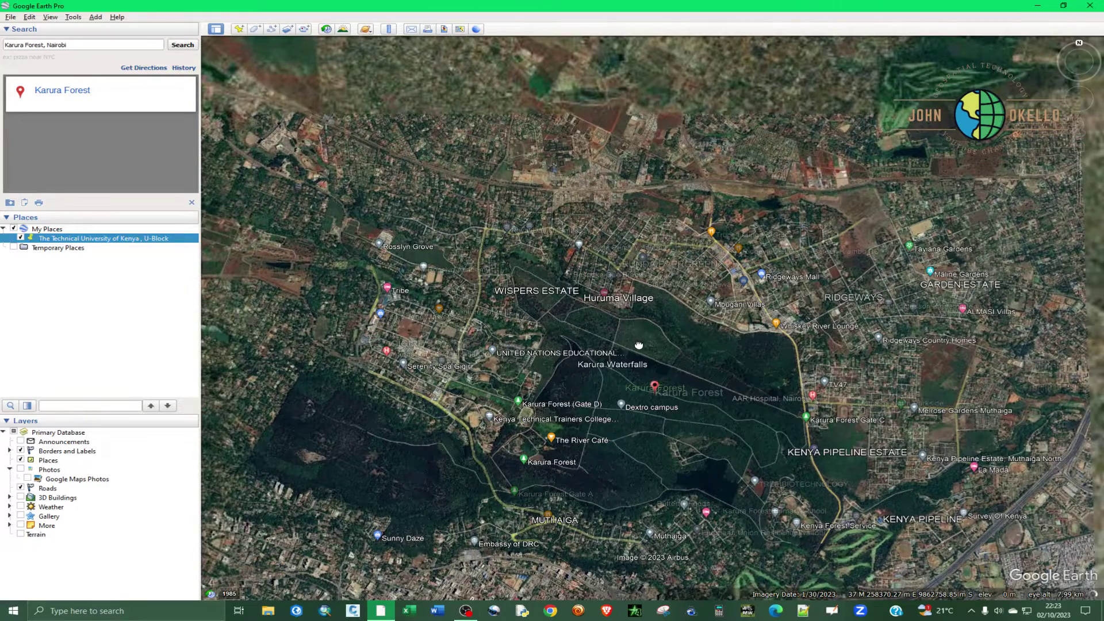
pyautogui.moveTo(481, 390); pyautogui.dragTo(549, 394)
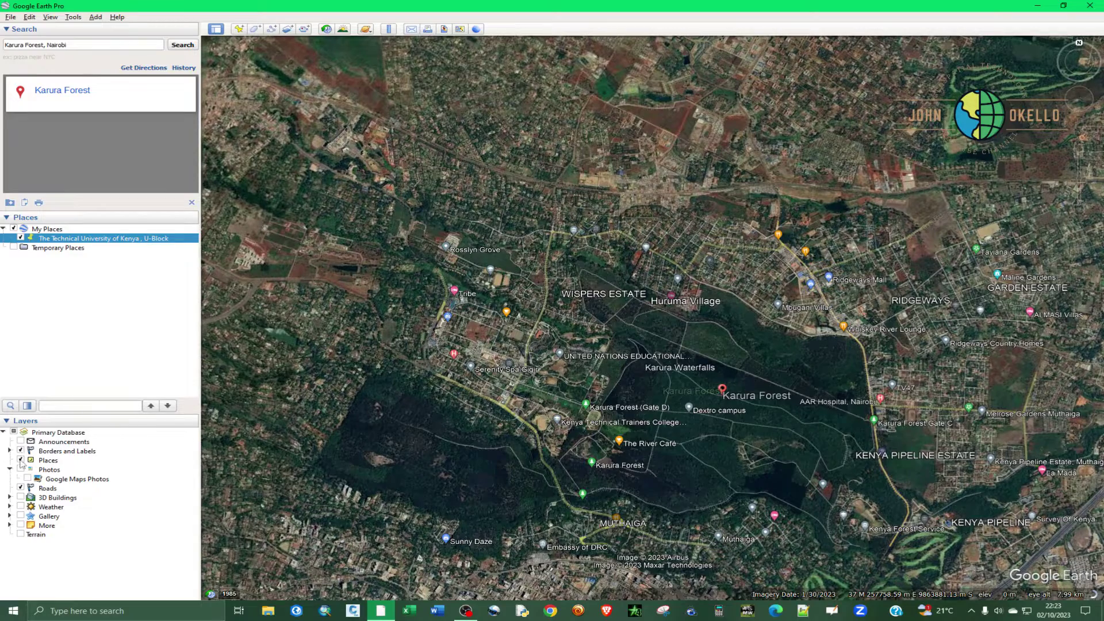
pyautogui.click(21, 460)
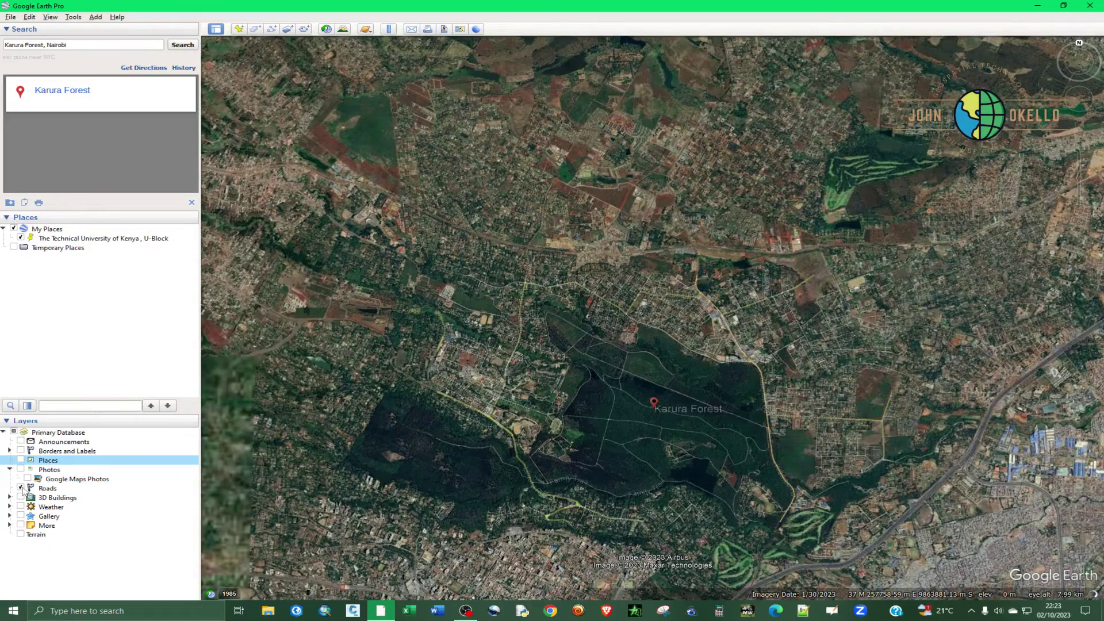
pyautogui.click(21, 488)
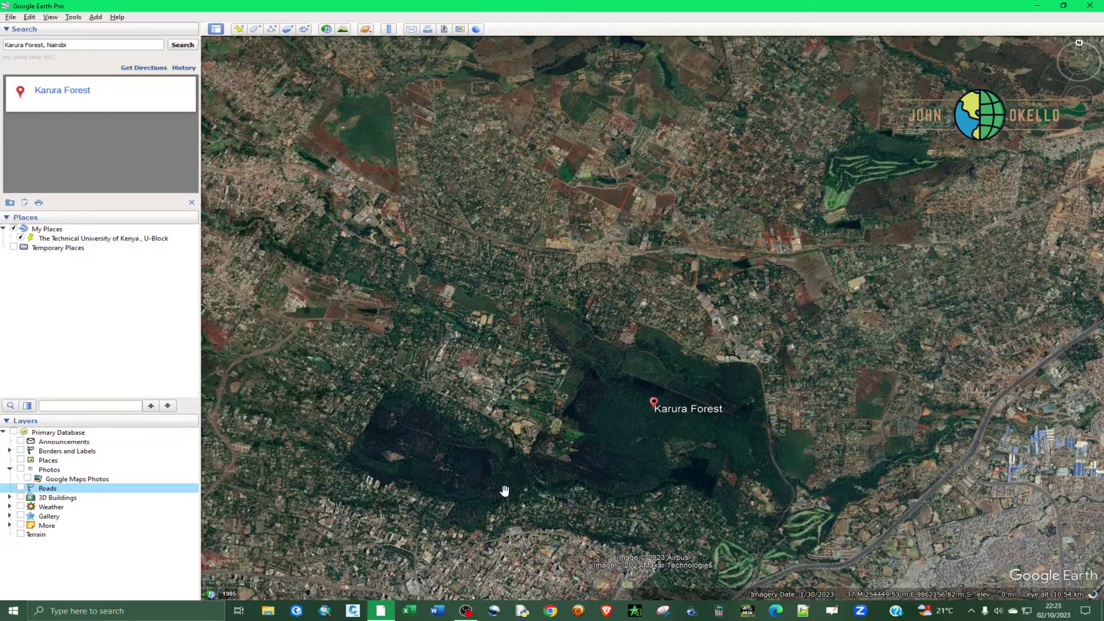
# - Locate the Technical University of Kenya, U-Block placemark south of Karura Forest and examine its surroundings up close
pyautogui.scroll(-3, 504, 490)
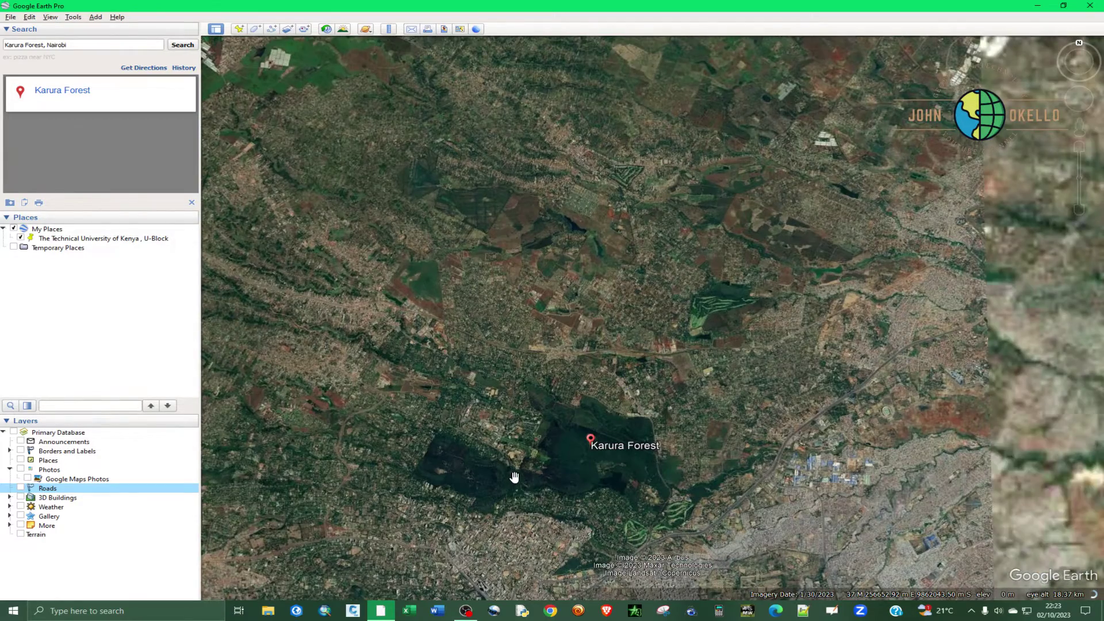
pyautogui.scroll(-2, 514, 477)
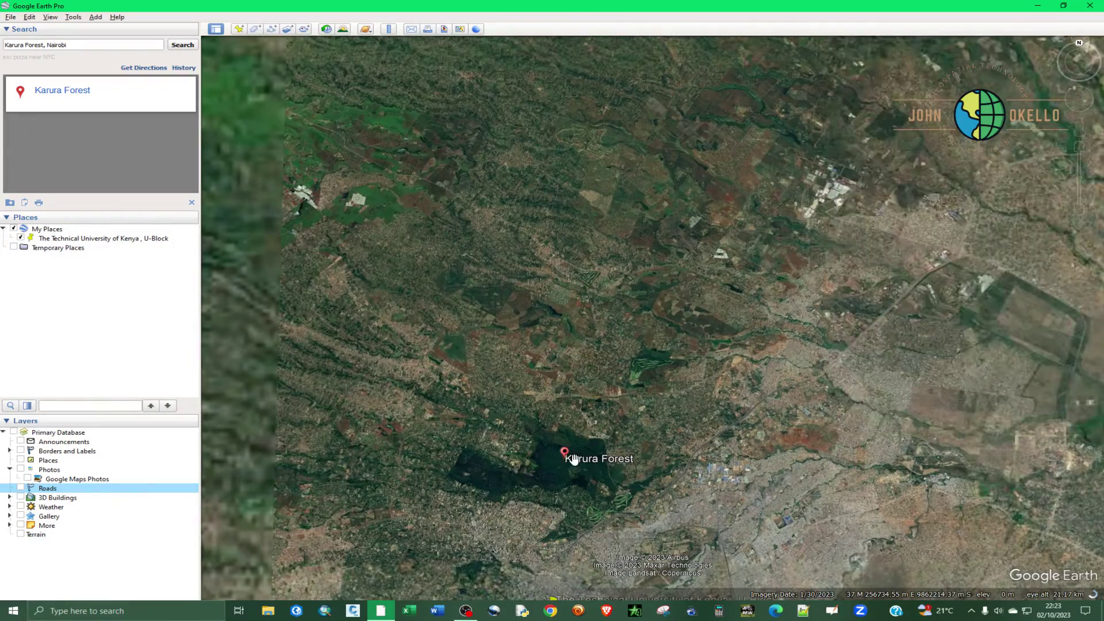
pyautogui.scroll(-3, 574, 458)
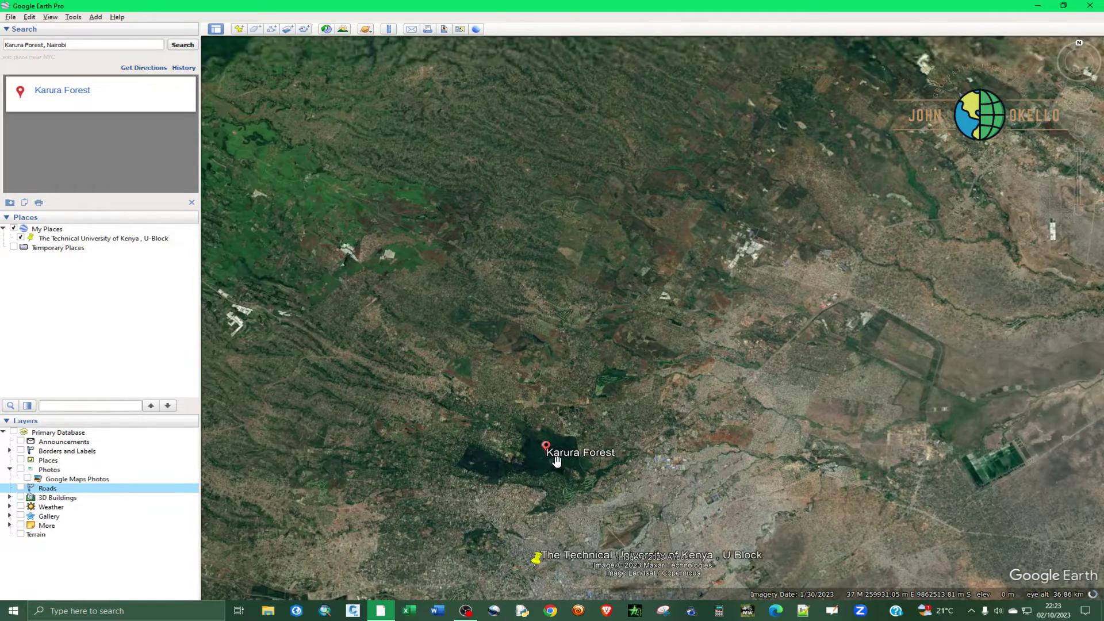
pyautogui.moveTo(557, 460); pyautogui.dragTo(558, 352)
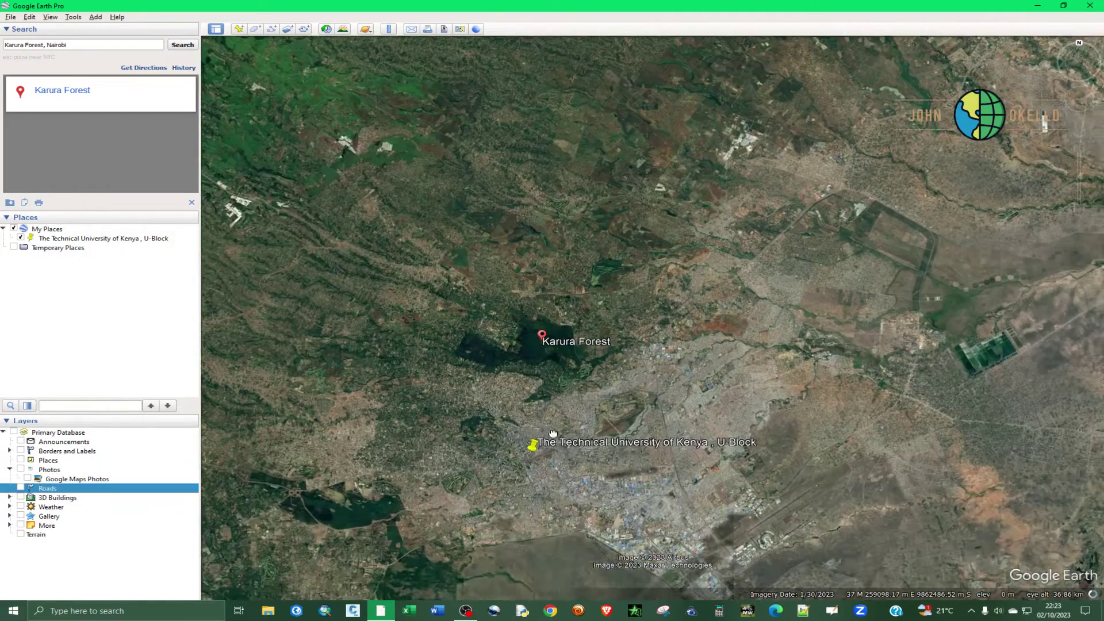
pyautogui.scroll(2, 527, 464)
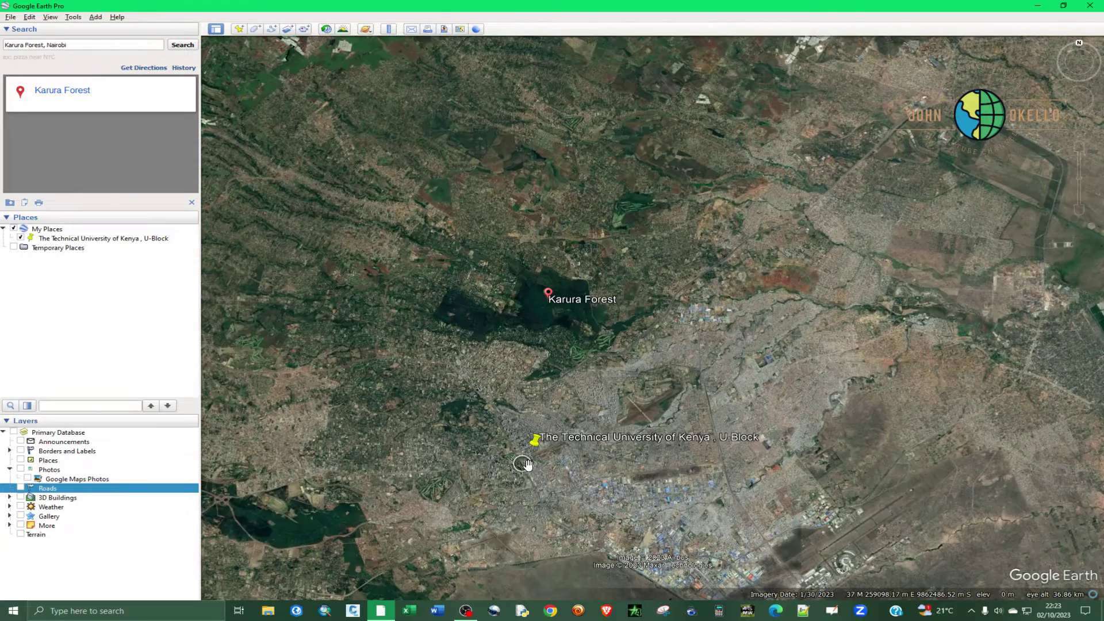
pyautogui.scroll(2, 537, 463)
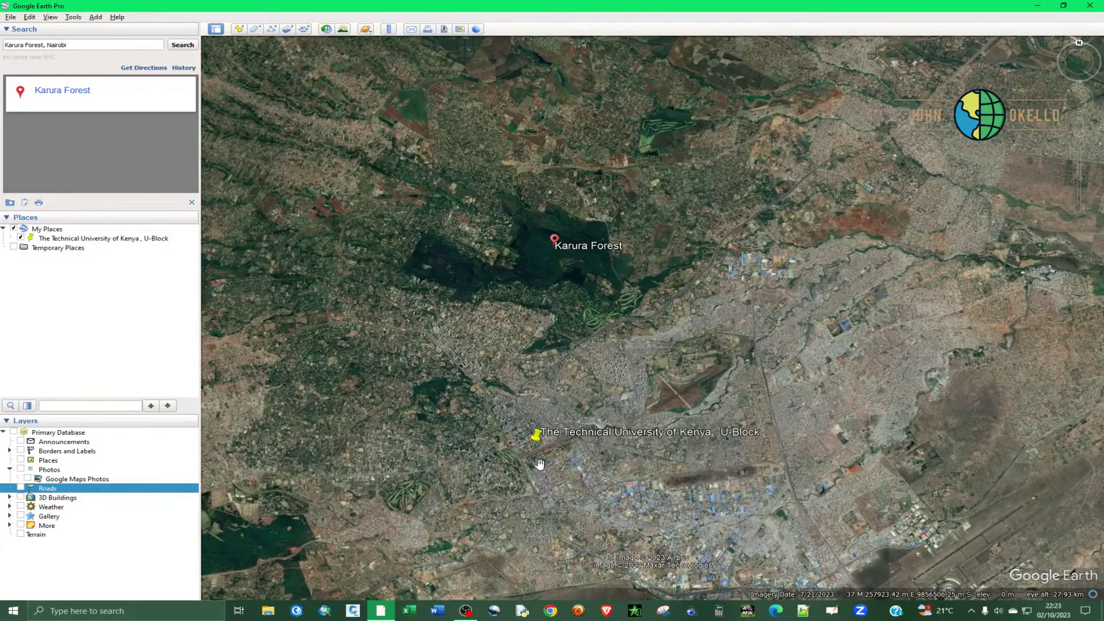
pyautogui.scroll(3, 538, 463)
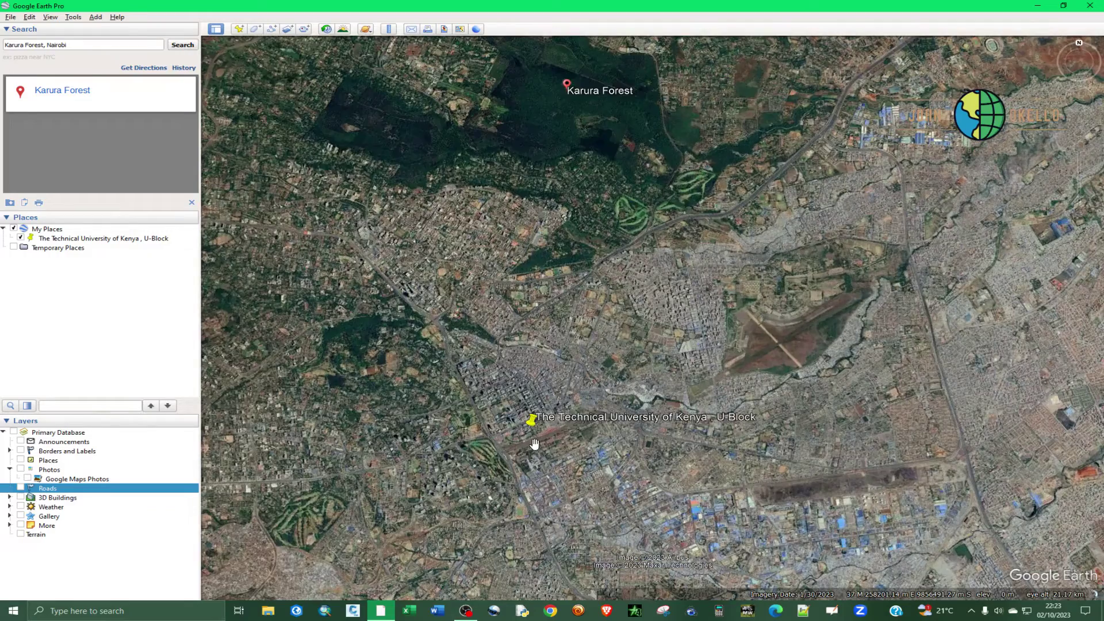
pyautogui.scroll(1, 534, 443)
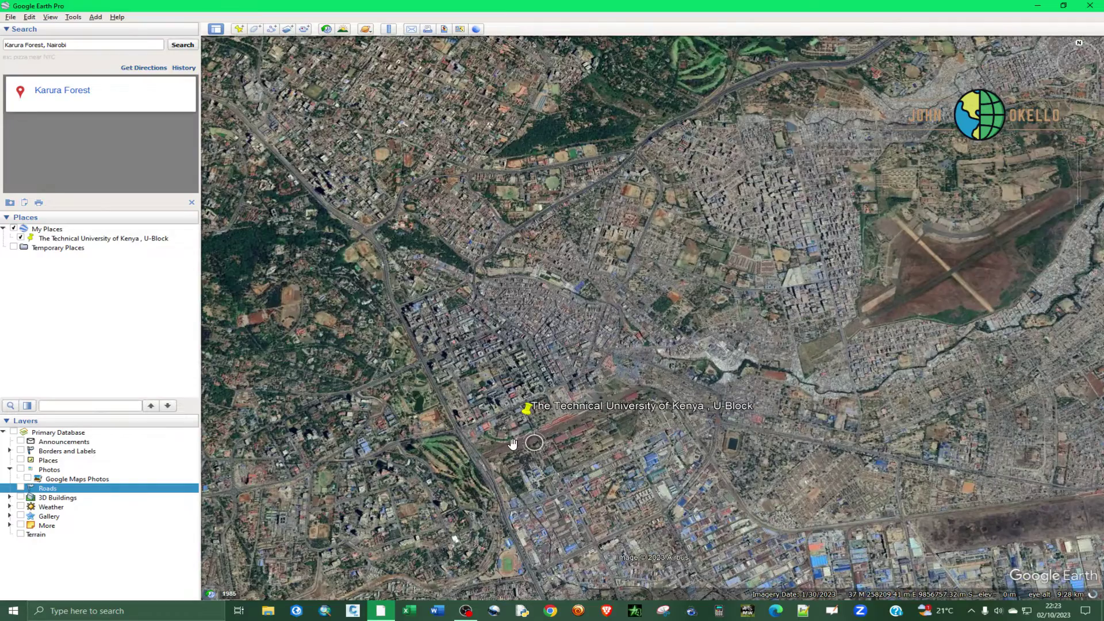
pyautogui.scroll(3, 512, 444)
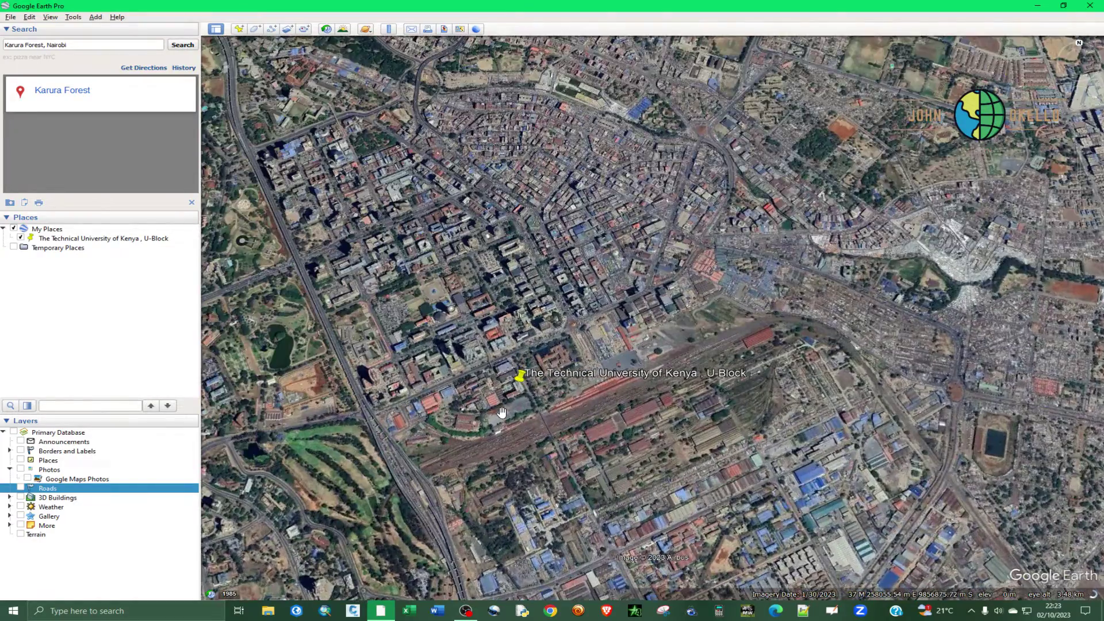
pyautogui.scroll(2, 502, 412)
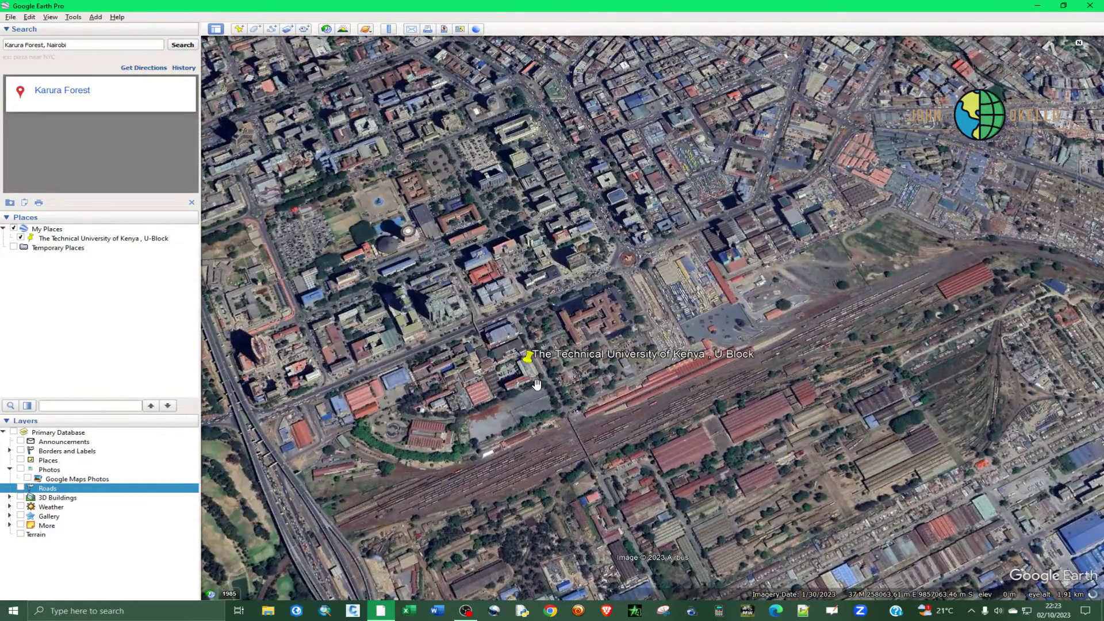
# - Examine the building under the Technical University of Kenya, U-Block placemark at close range
pyautogui.scroll(1, 536, 384)
pyautogui.scroll(1, 536, 384)
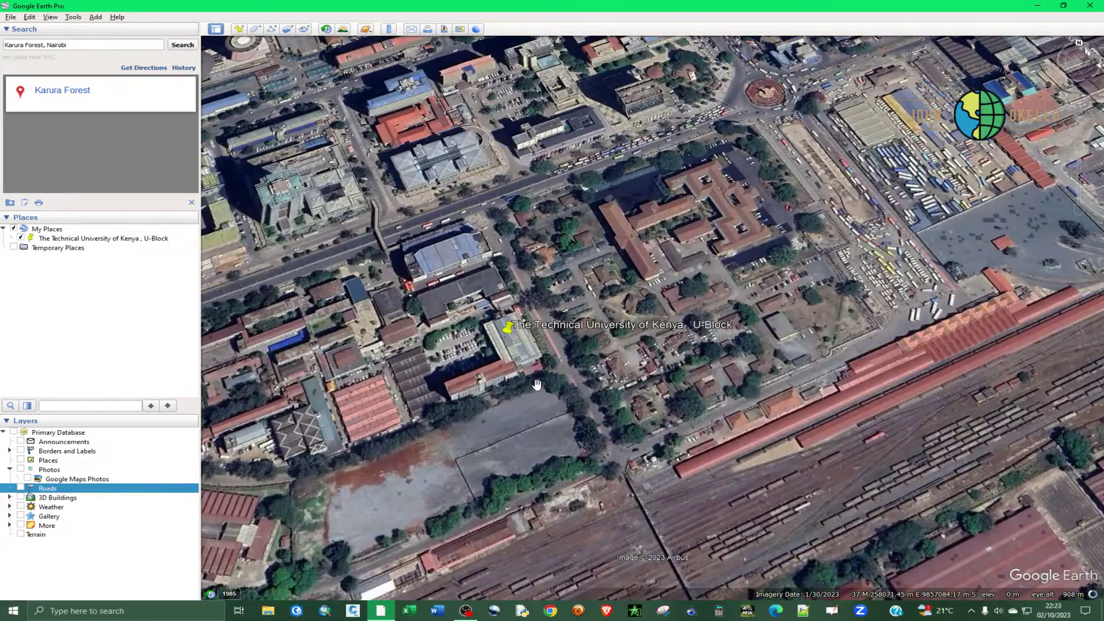
pyautogui.scroll(2, 536, 384)
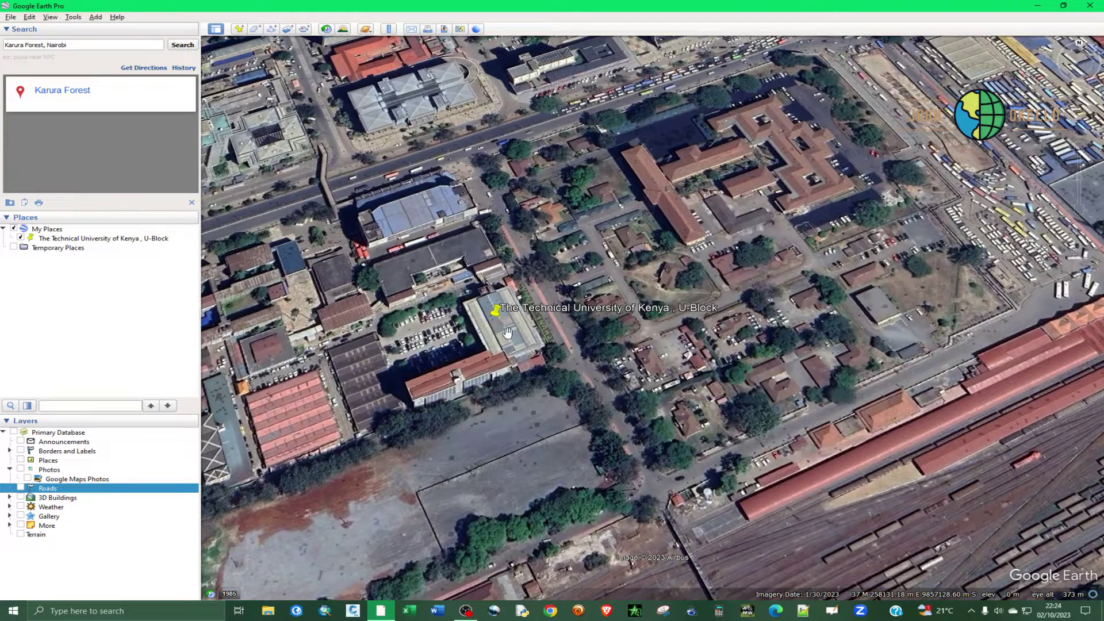
pyautogui.scroll(1, 491, 322)
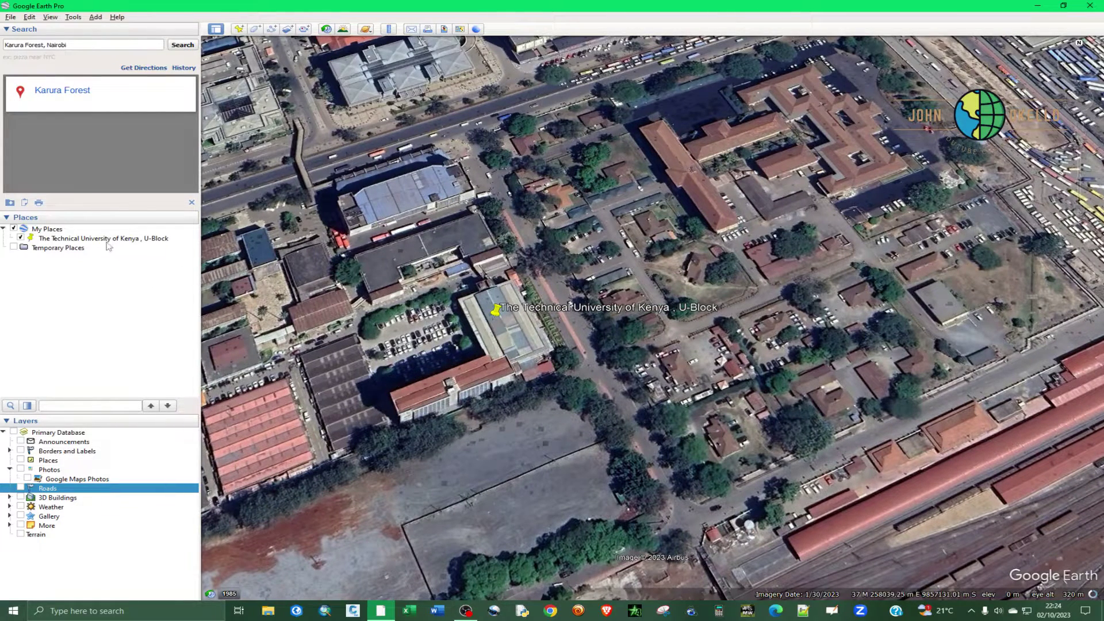
# - Fly to the U-Block placemark's saved view, and find the placemark again on the map south of Karura Forest
pyautogui.click(51, 240)
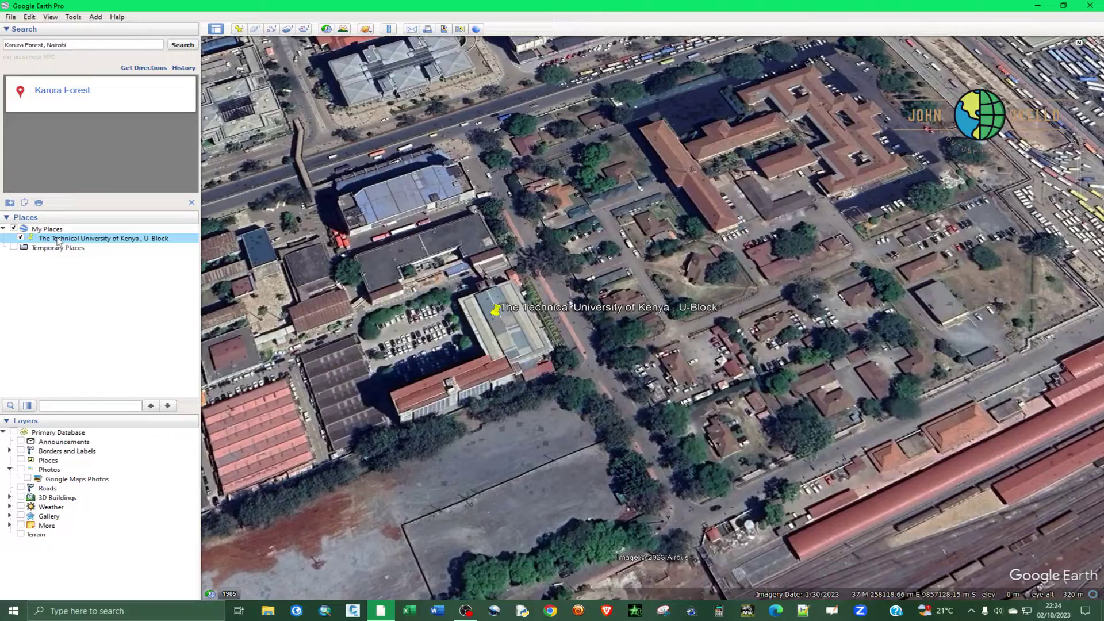
pyautogui.doubleClick(58, 242)
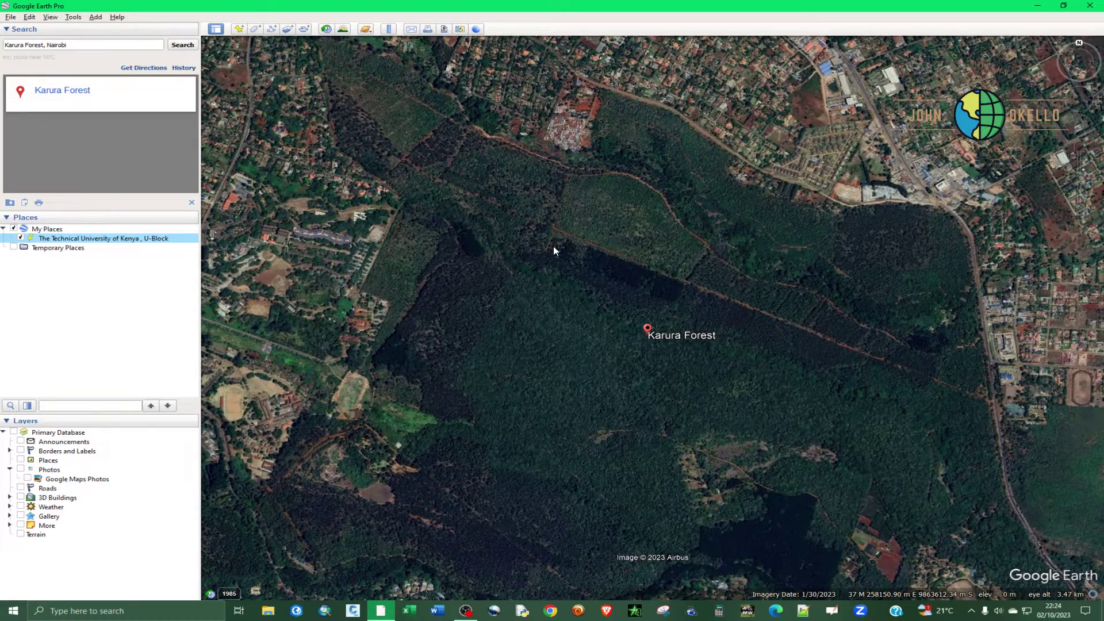
pyautogui.scroll(-3, 553, 246)
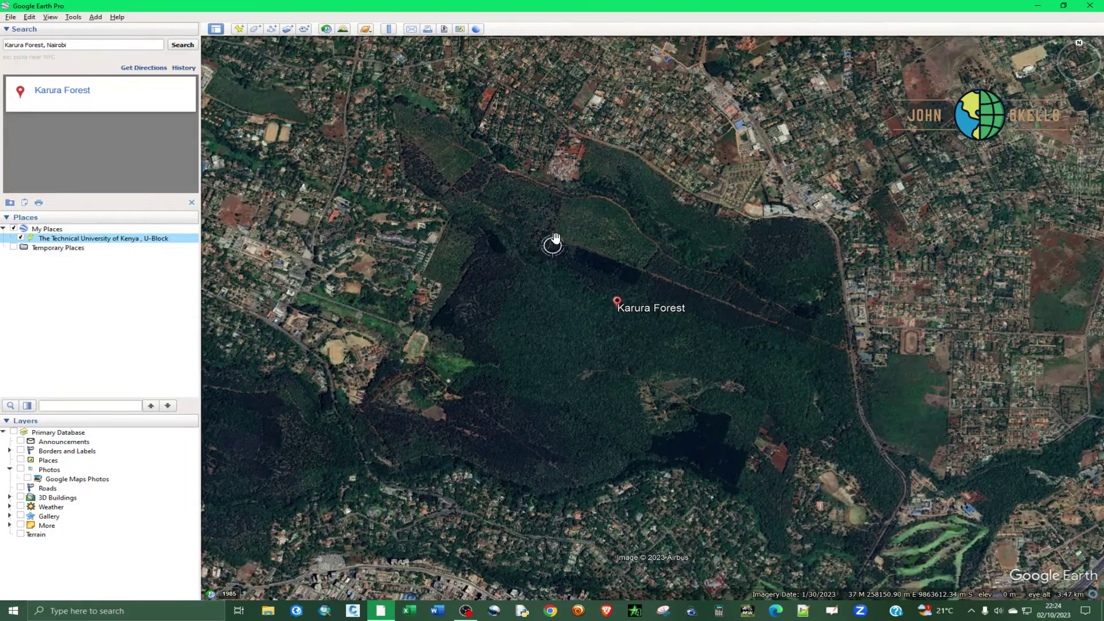
pyautogui.scroll(-3, 553, 238)
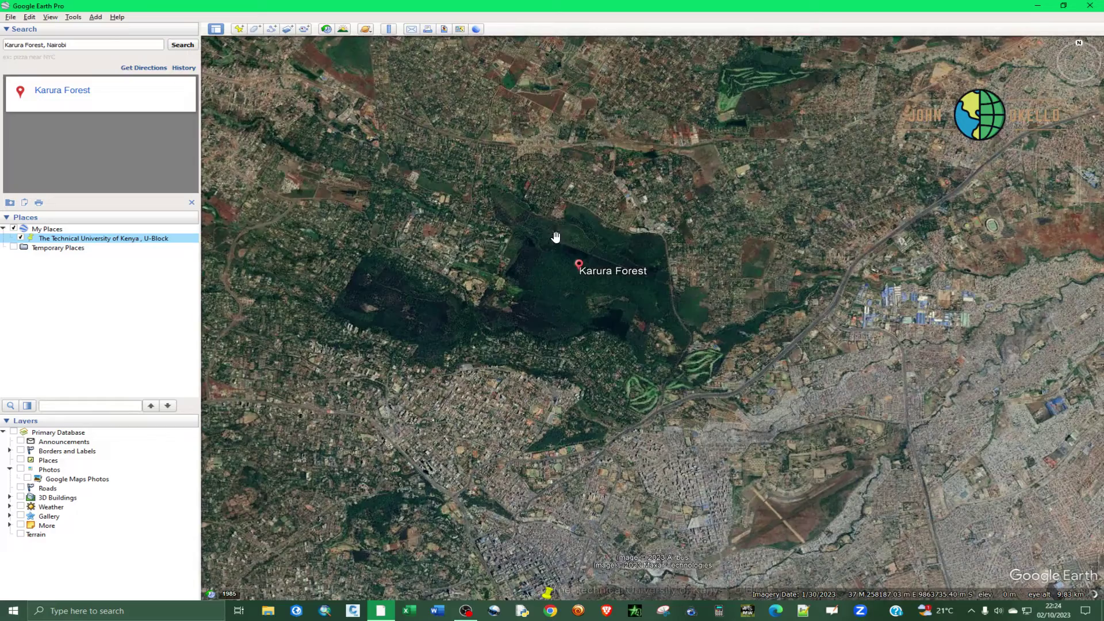
pyautogui.scroll(-3, 549, 257)
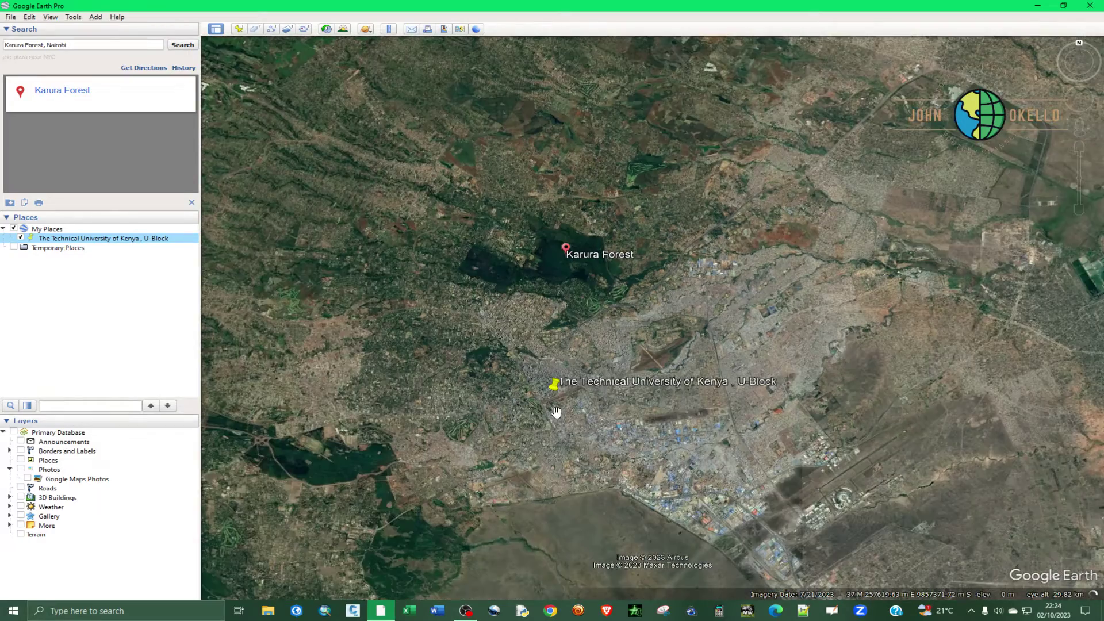
pyautogui.scroll(-2, 557, 413)
pyautogui.scroll(3, 527, 317)
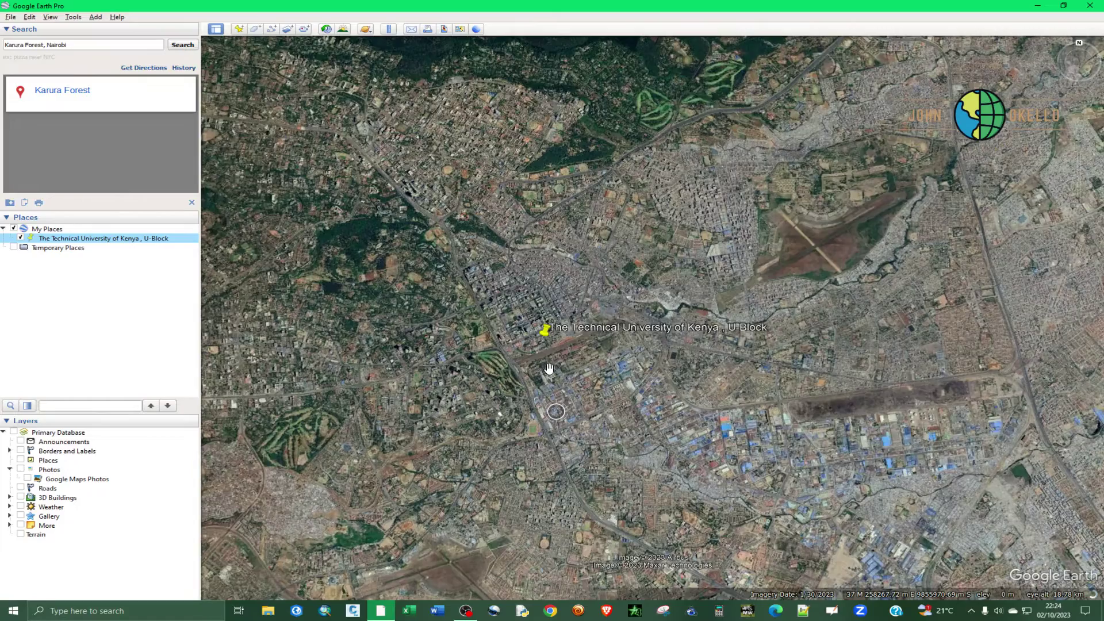
pyautogui.scroll(3, 528, 317)
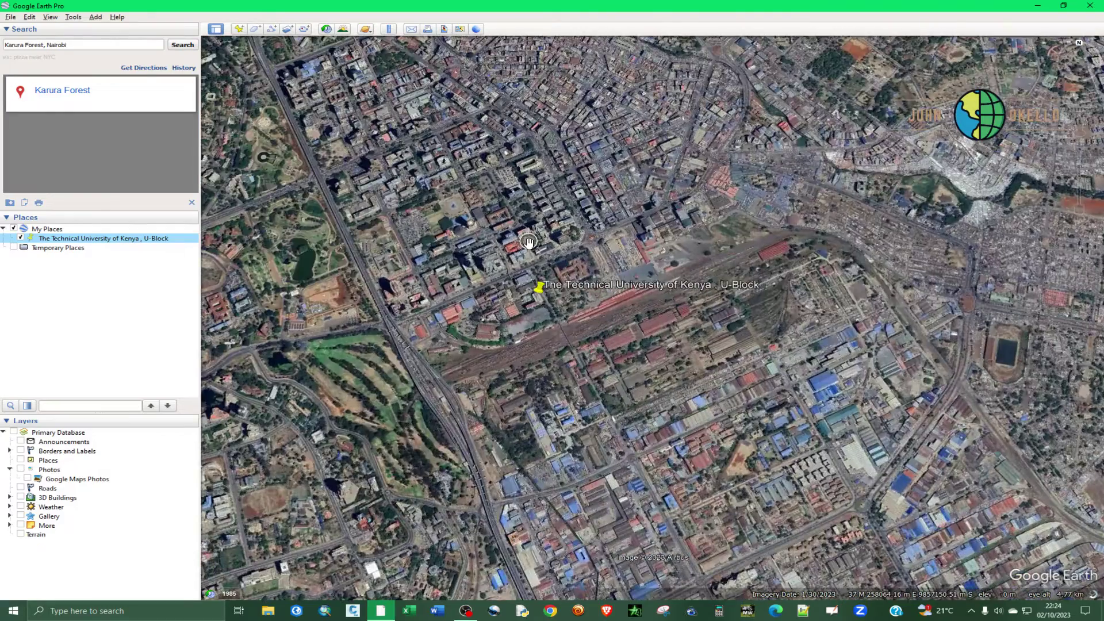
pyautogui.scroll(3, 536, 284)
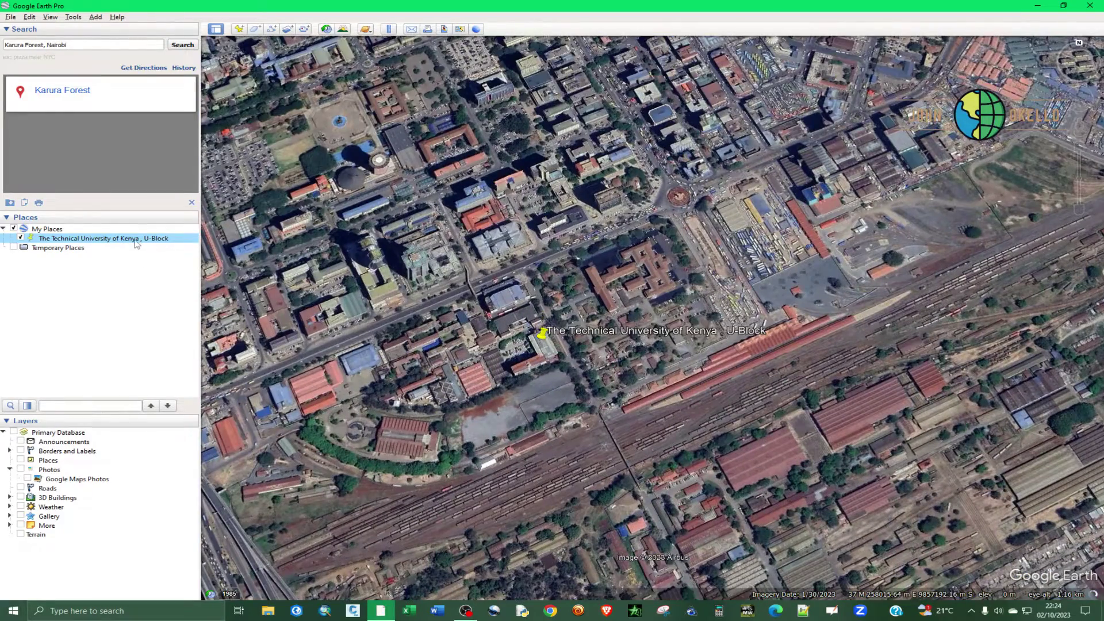
# - Inspect the saved view settings in the U-Block placemark's properties, and close them without changes
pyautogui.rightClick(53, 239)
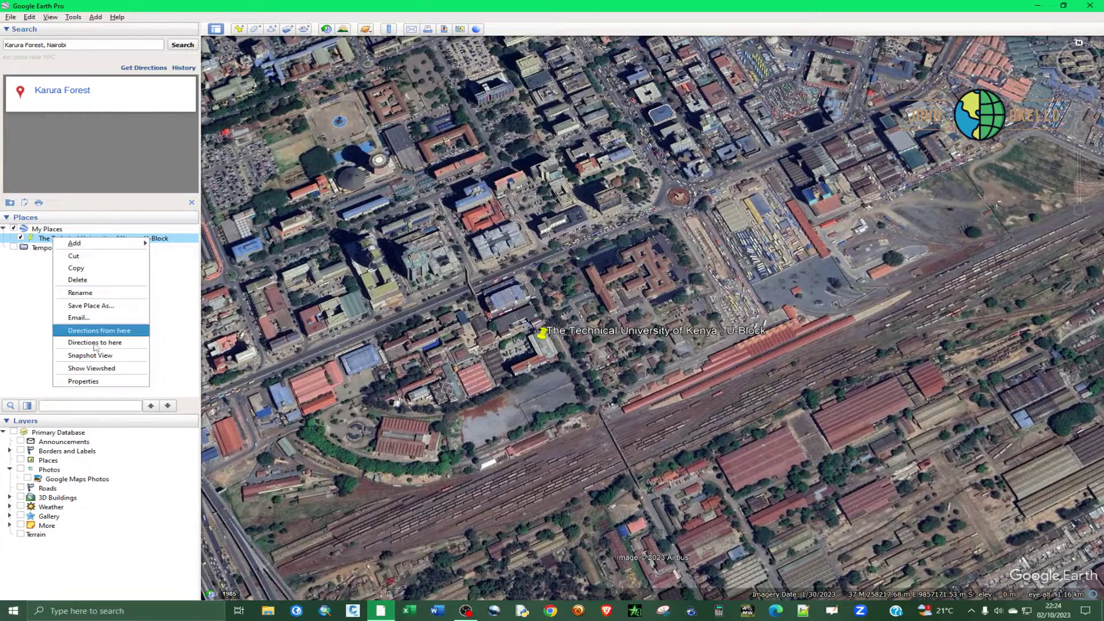
pyautogui.click(87, 381)
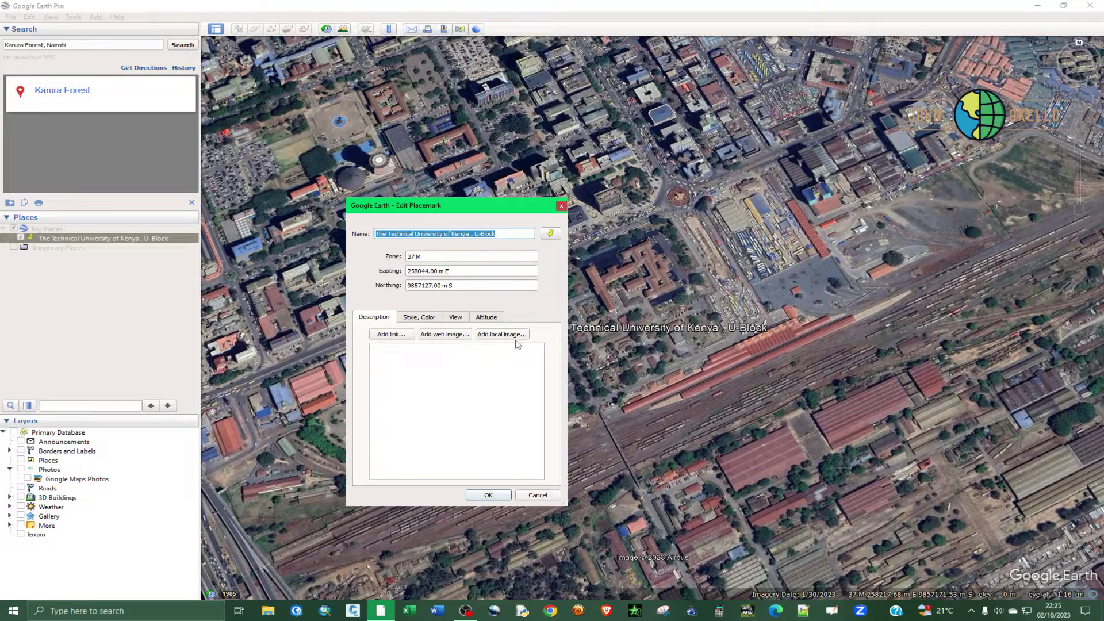
pyautogui.click(455, 317)
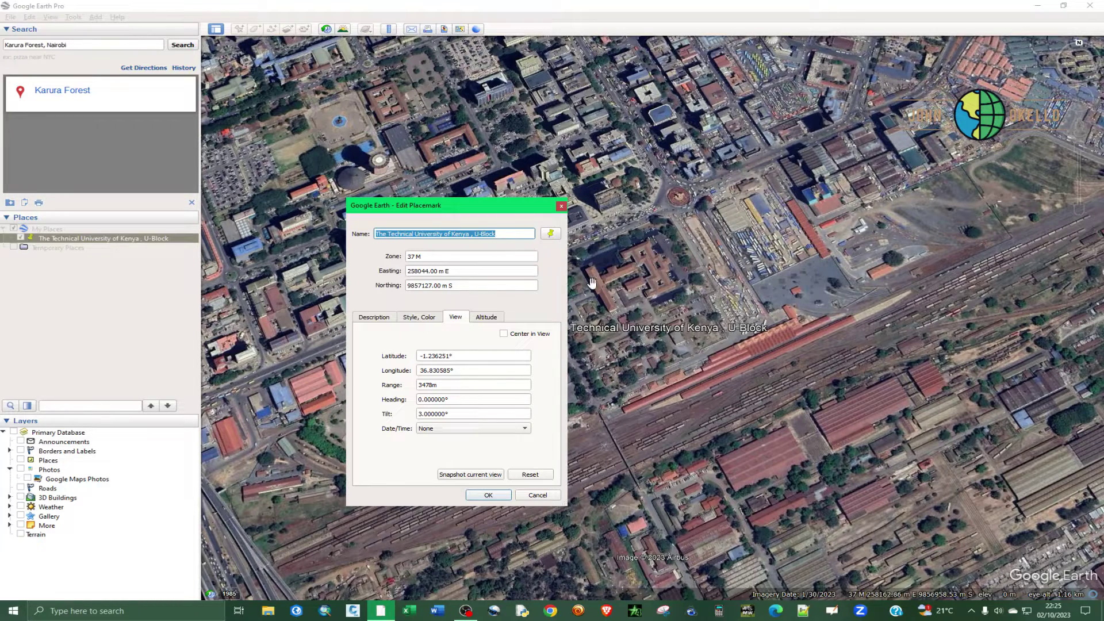
pyautogui.click(561, 206)
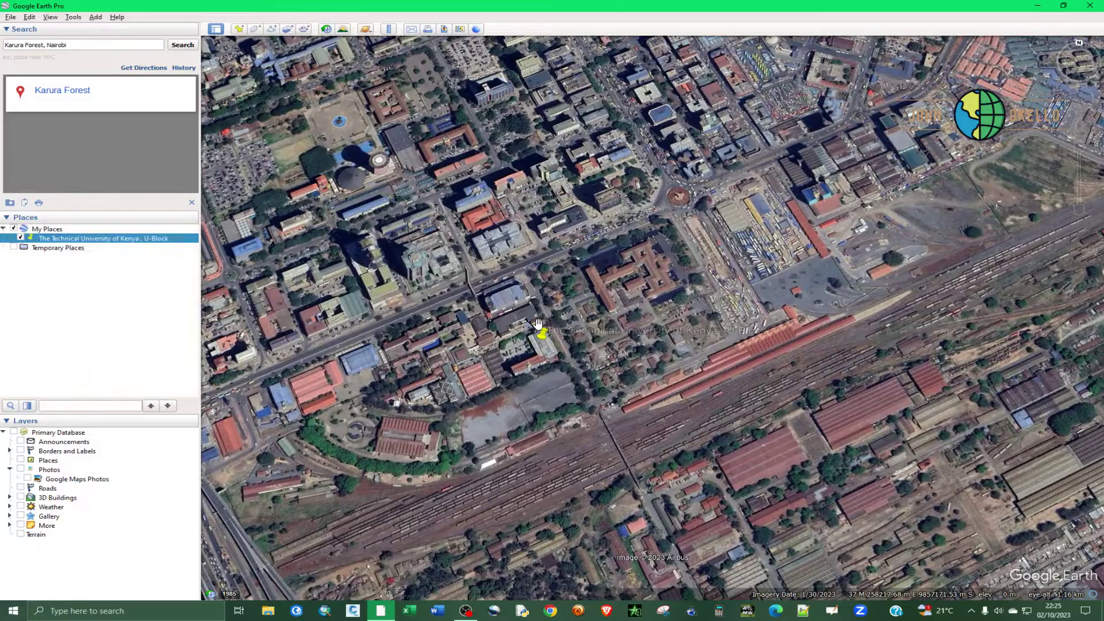
# - Reset the U-Block placemark's saved view to its own location, shorten the view range to below 1000 m, and save the placemark
pyautogui.scroll(-5, 538, 343)
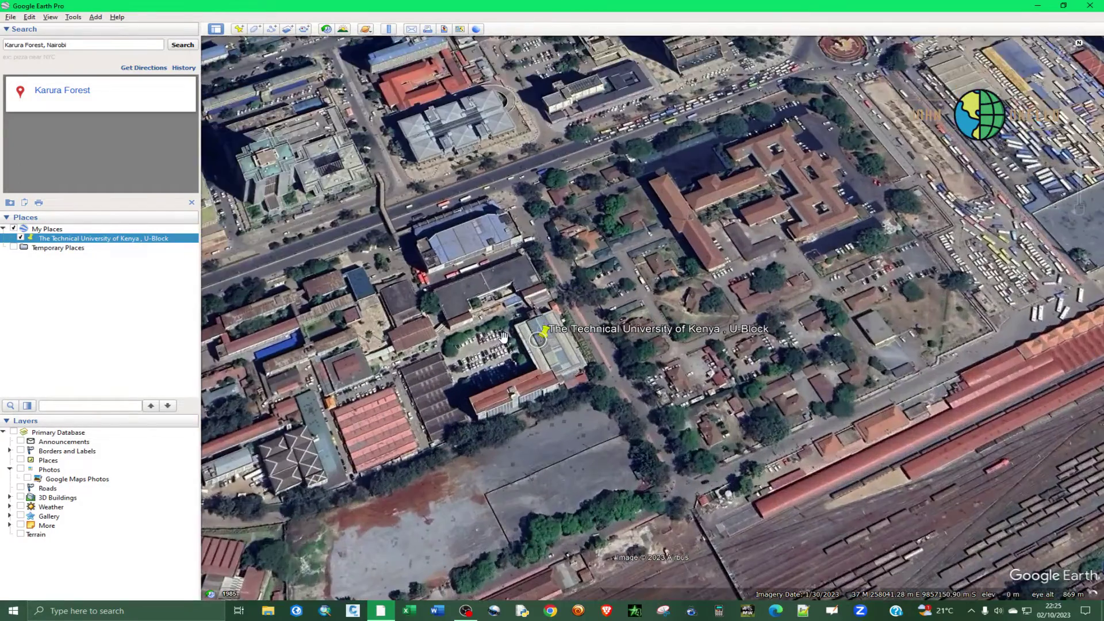
pyautogui.scroll(3, 495, 335)
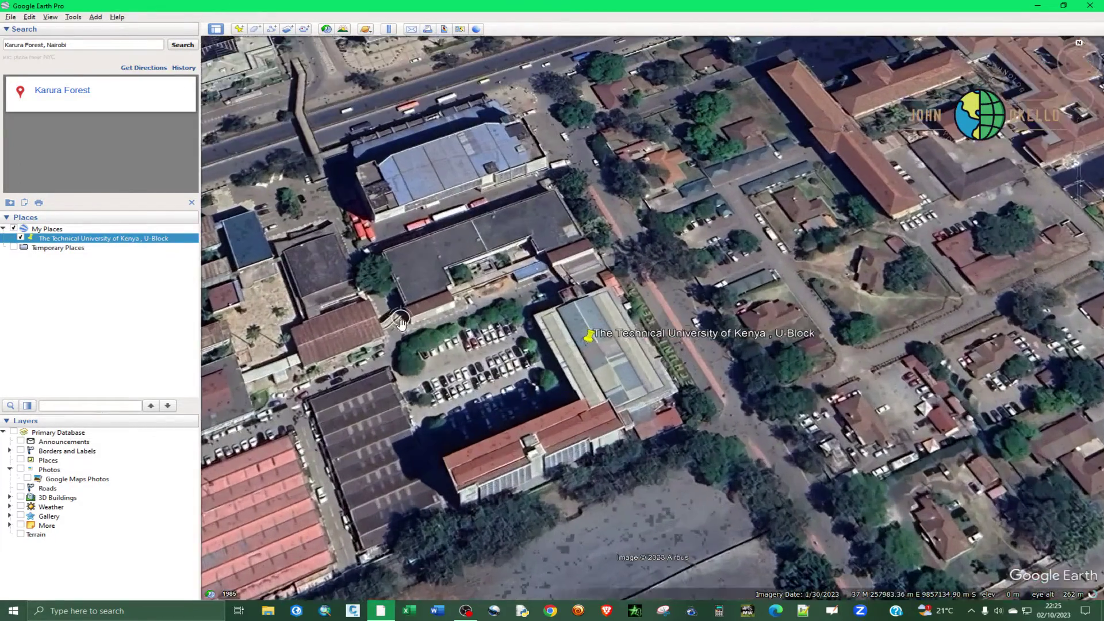
pyautogui.scroll(-3, 455, 331)
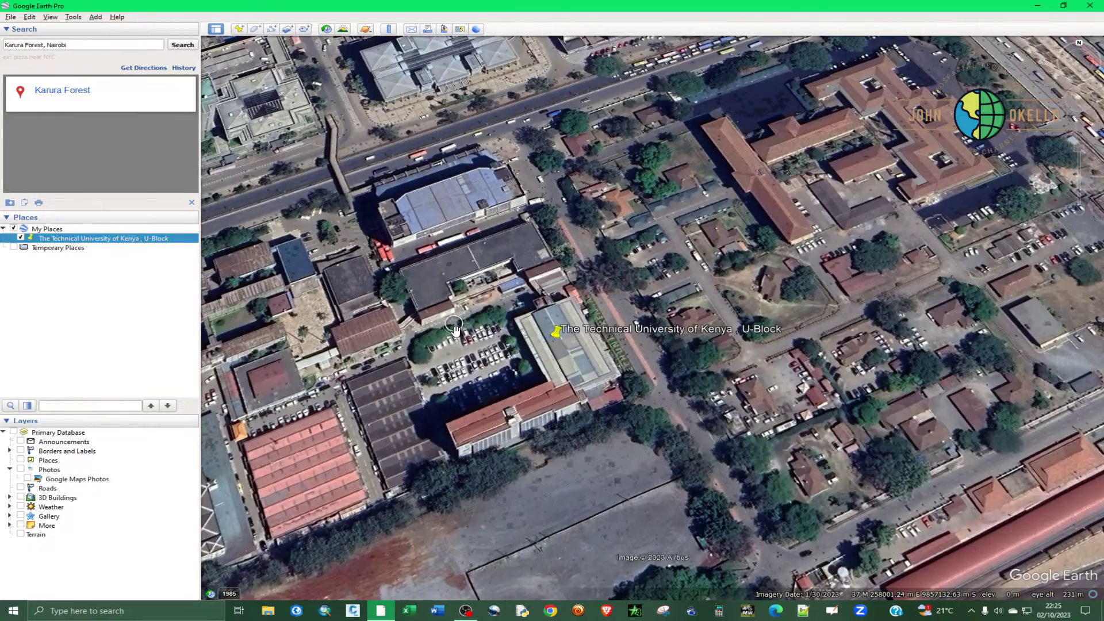
pyautogui.scroll(2, 407, 319)
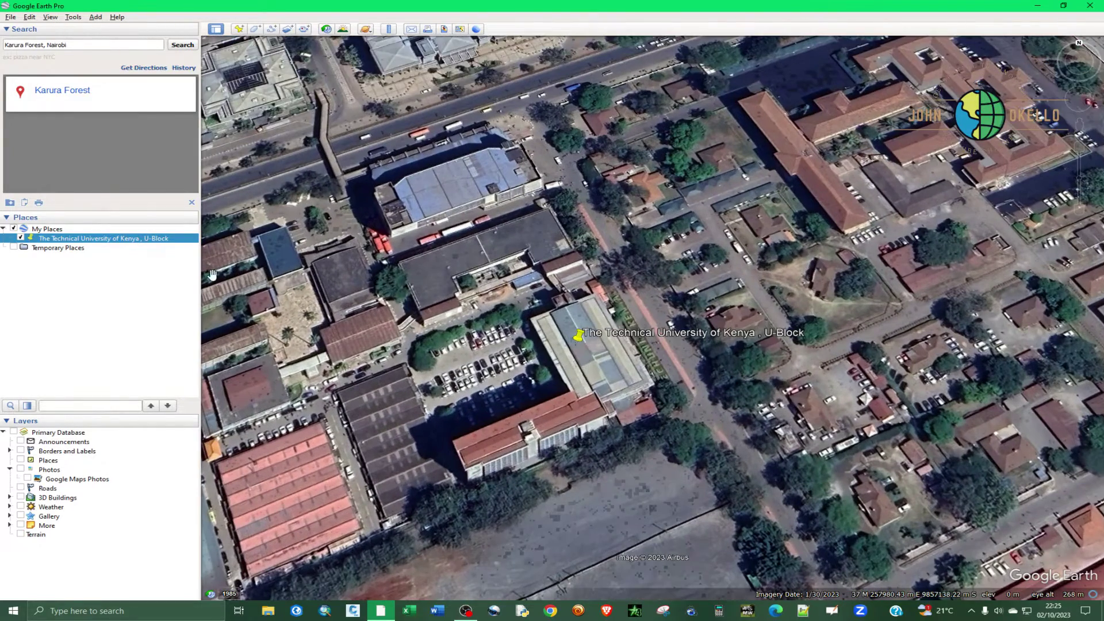
pyautogui.rightClick(95, 239)
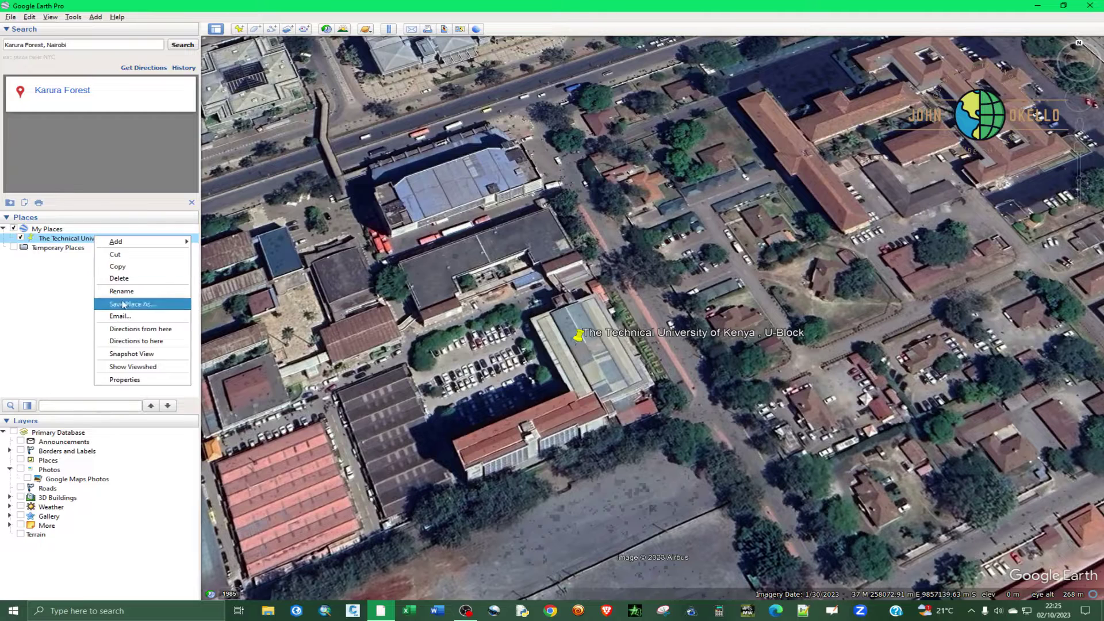
pyautogui.click(129, 375)
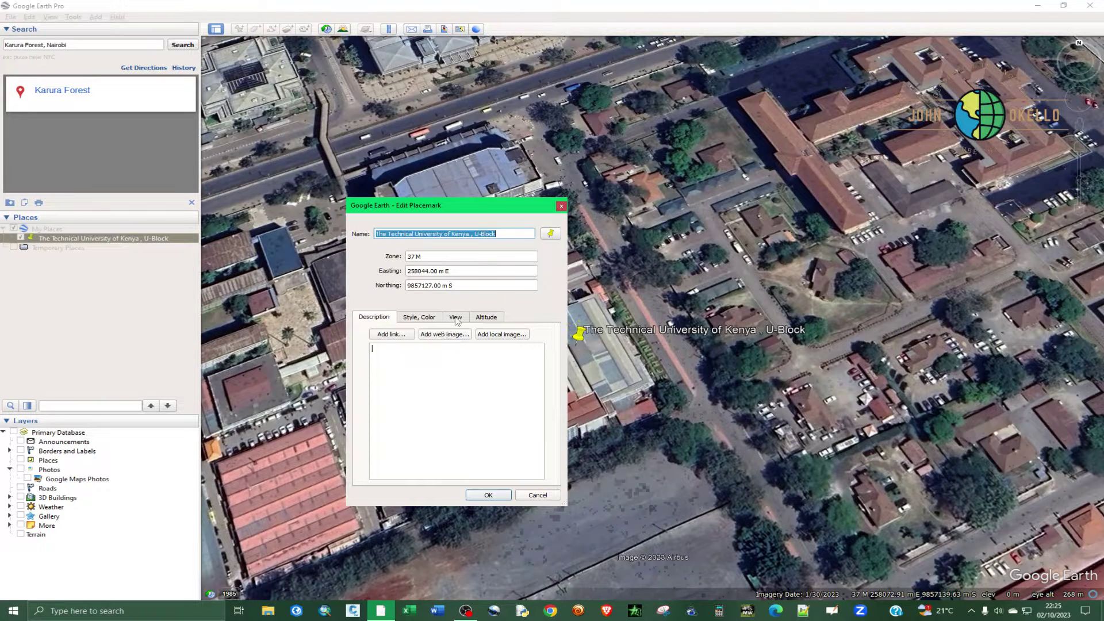
pyautogui.click(456, 318)
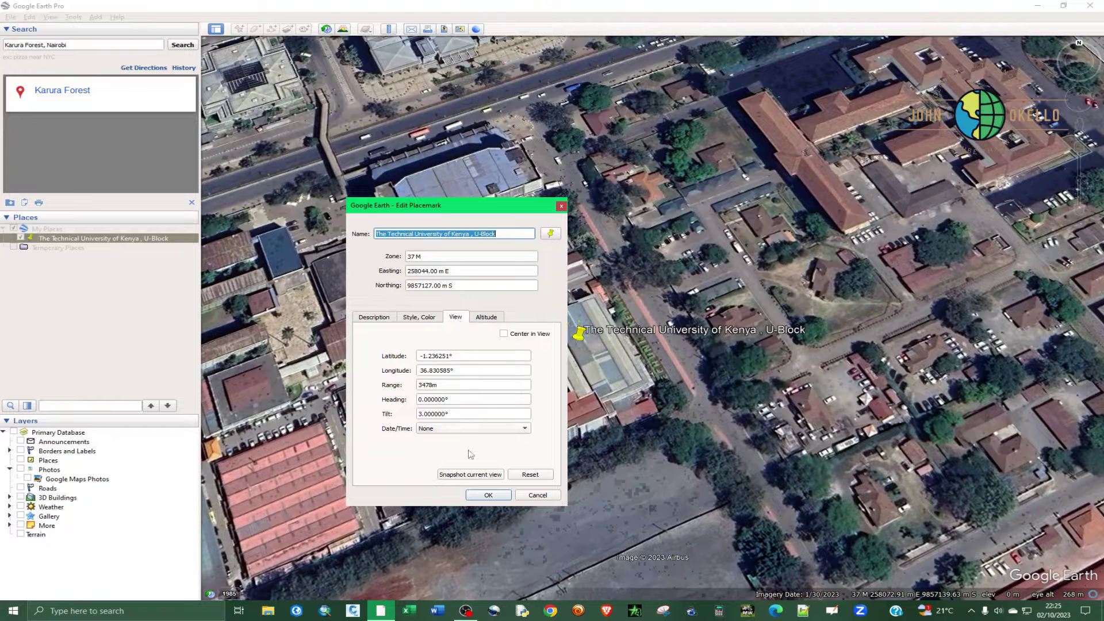
pyautogui.click(535, 476)
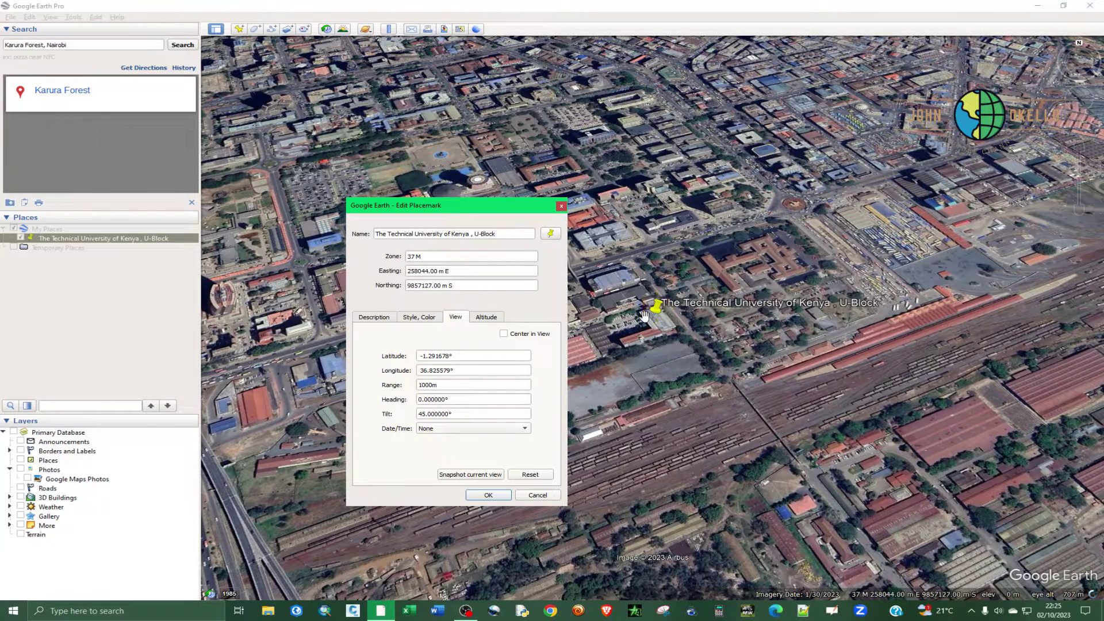
pyautogui.click(426, 384)
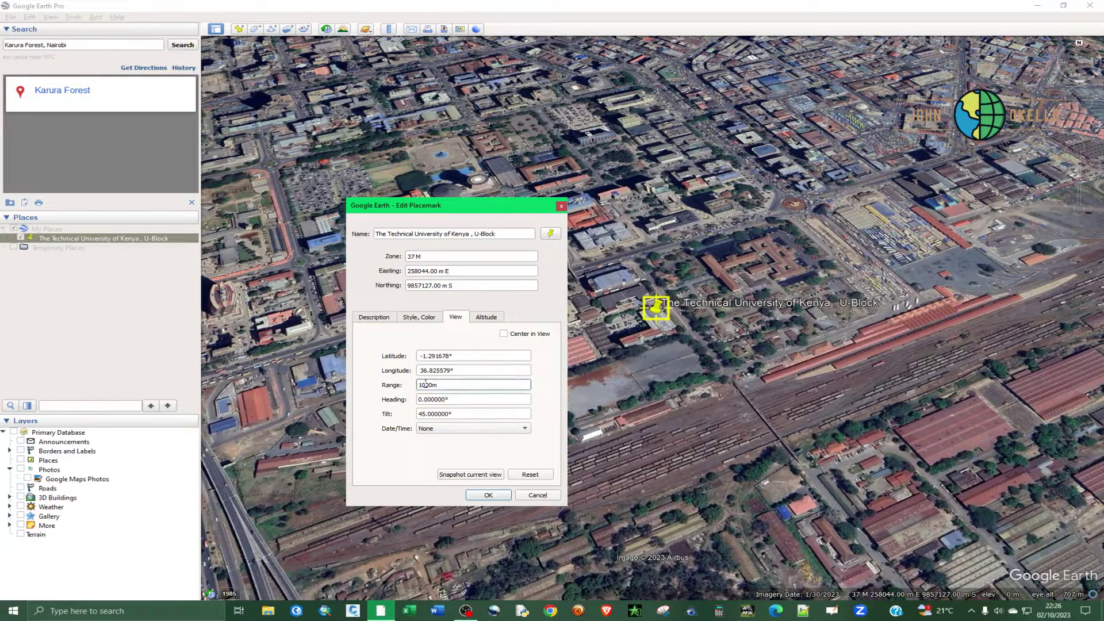
pyautogui.press('BackSpace')
pyautogui.click(488, 495)
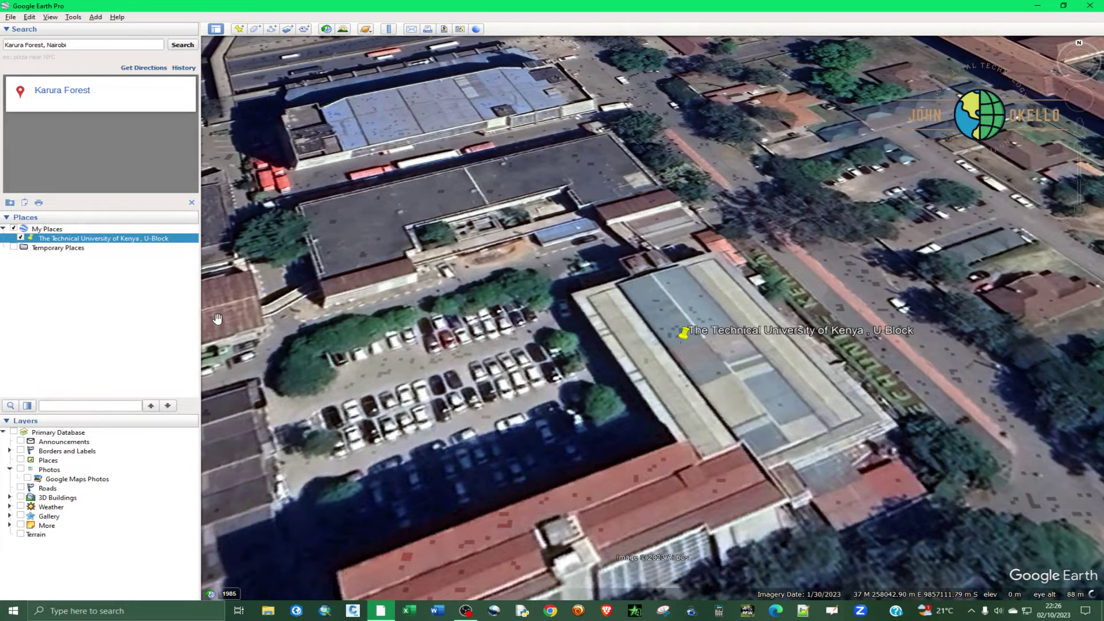
# - Test the U-Block placemark's saved view by flying to it, moving well away from the building, and flying to it again
pyautogui.doubleClick(122, 239)
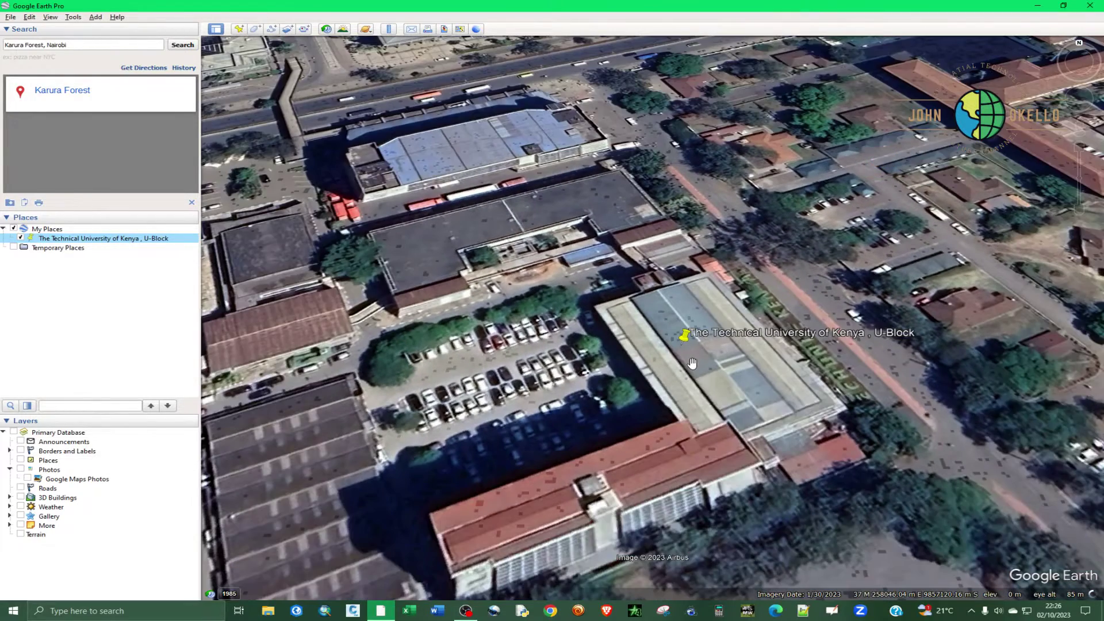
pyautogui.scroll(-2, 692, 363)
pyautogui.scroll(-2, 692, 362)
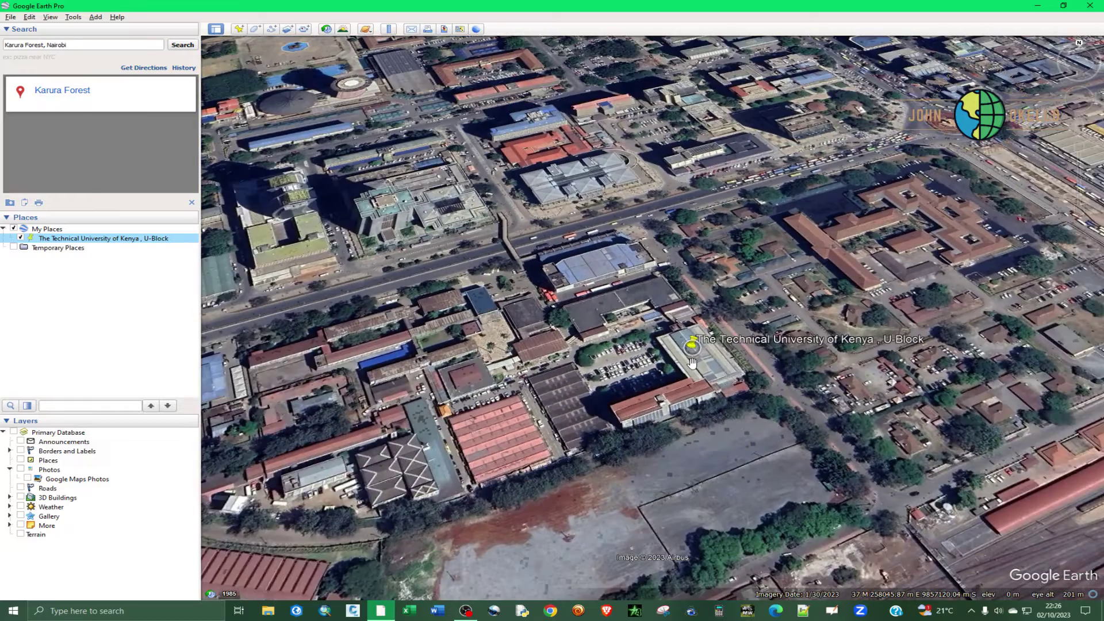
pyautogui.scroll(-3, 693, 363)
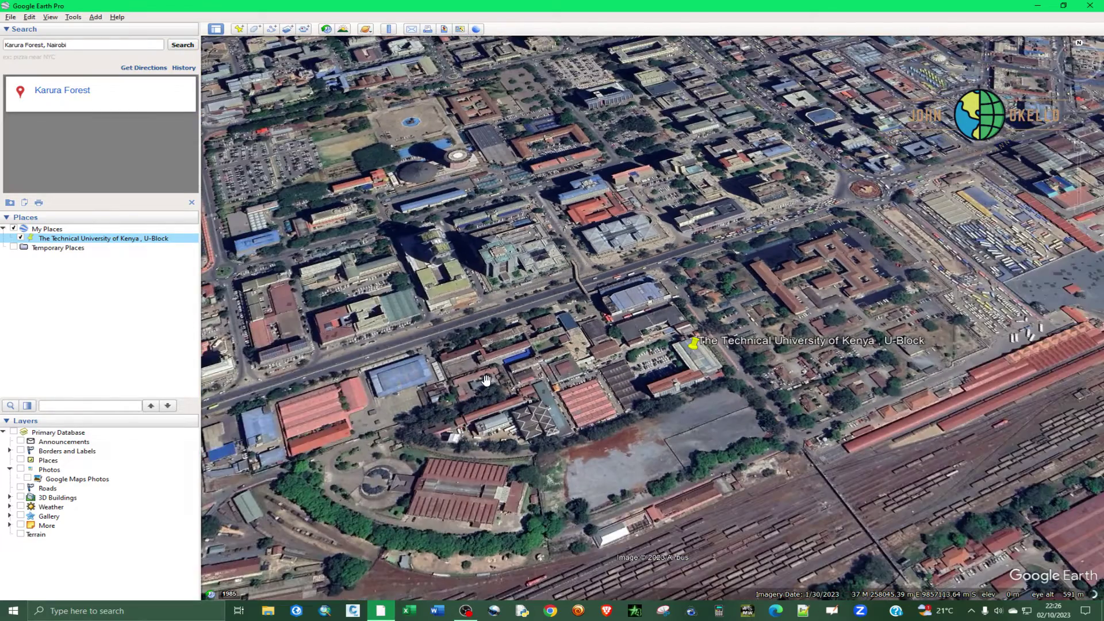
pyautogui.doubleClick(118, 240)
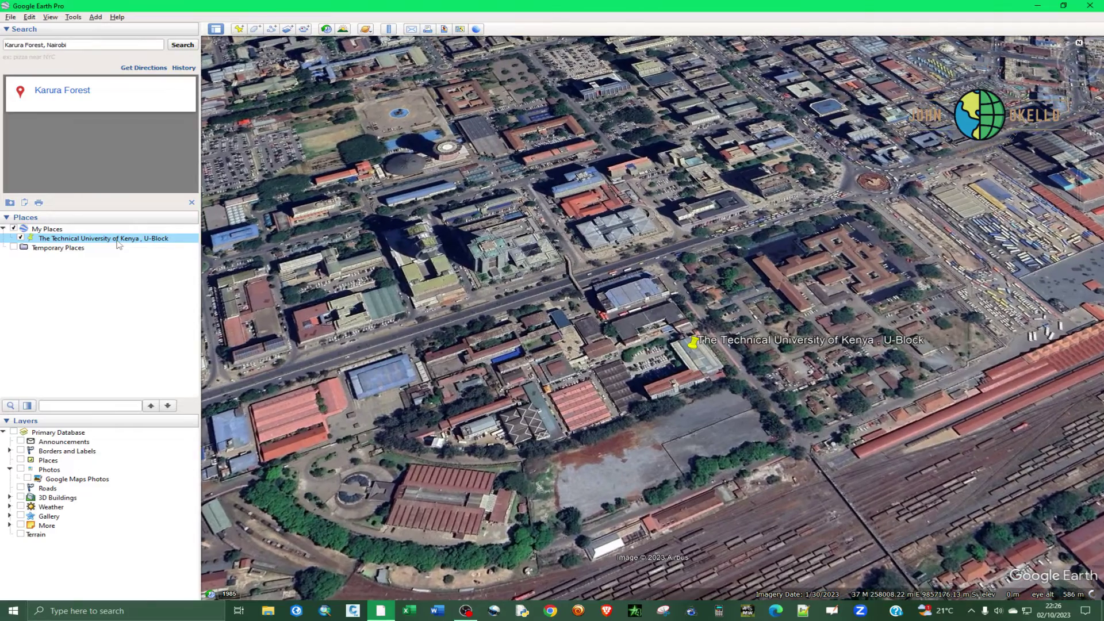